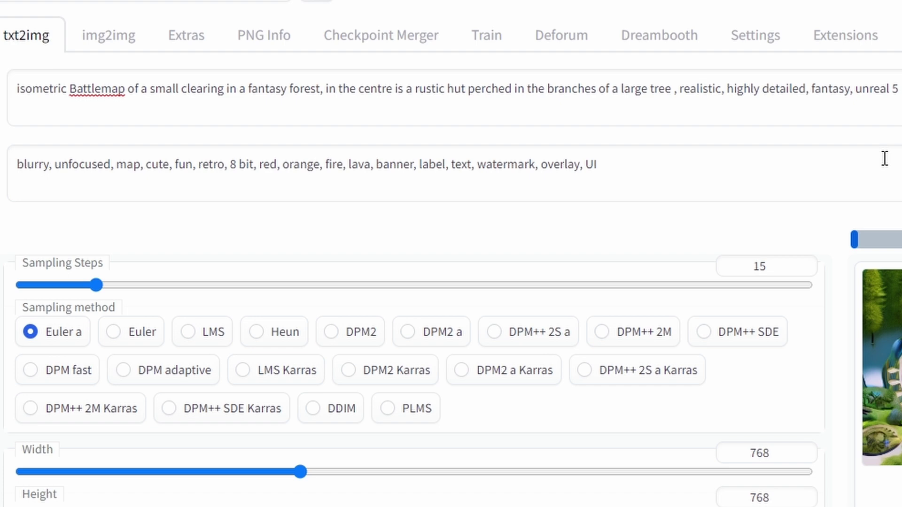
Scroll down the finished 20-image batch to the isometric tree on a grassy tile.
{"action": "scroll", "coordinate": [884, 158], "scroll_direction": "down", "scroll_amount": 5}
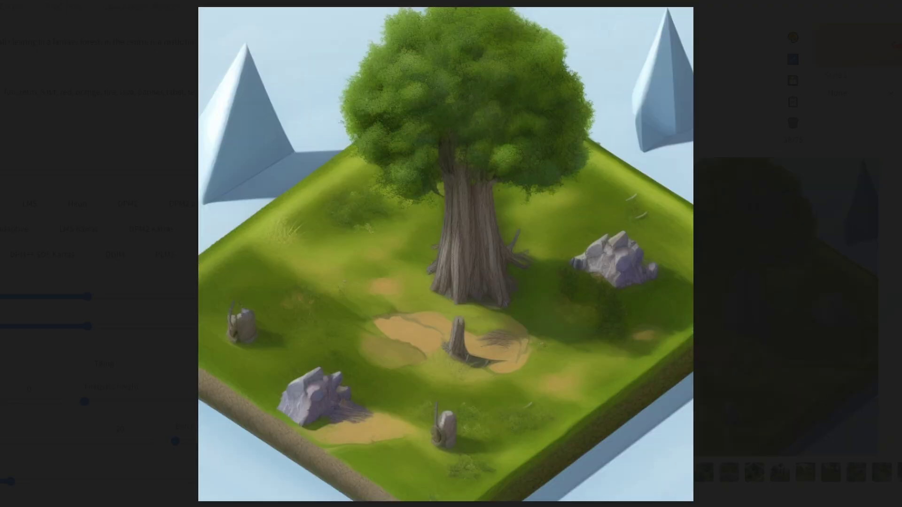
Flip through the generated battlemaps, including the thatched-hut clearing, then close the full-size view.
{"action": "key", "text": "Right"}
{"action": "key", "text": "Right"}
{"action": "key", "text": "Right"}
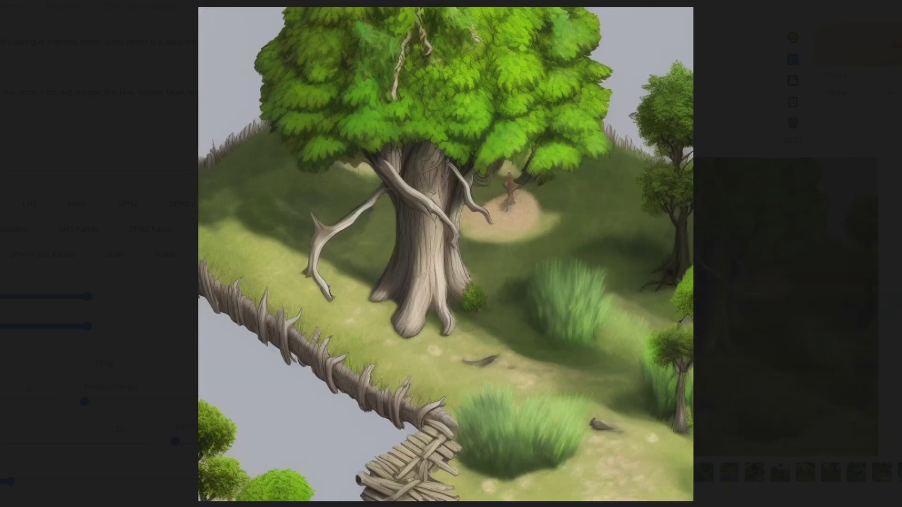
{"action": "key", "text": "Right"}
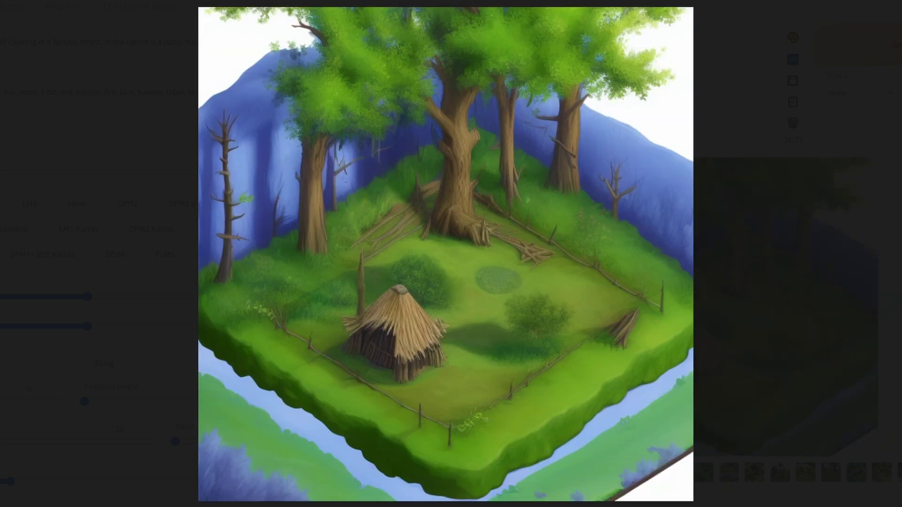
{"action": "key", "text": "Right"}
{"action": "key", "text": "Right"}
{"action": "key", "text": "Left"}
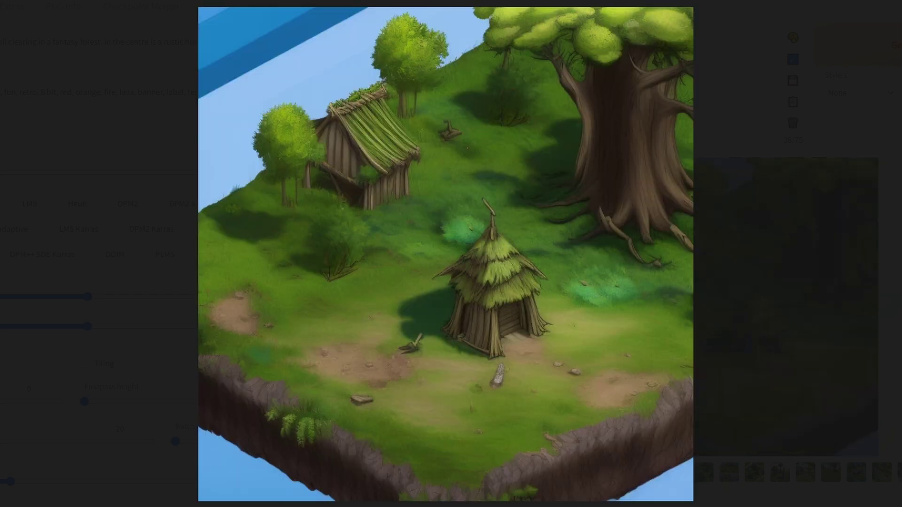
{"action": "key", "text": "Right"}
{"action": "key", "text": "Right"}
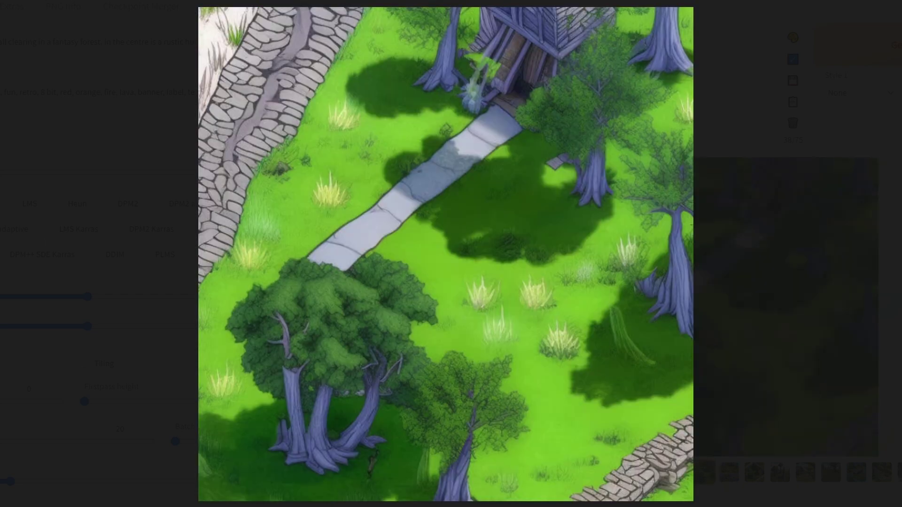
{"action": "key", "text": "Right"}
{"action": "key", "text": "Right"}
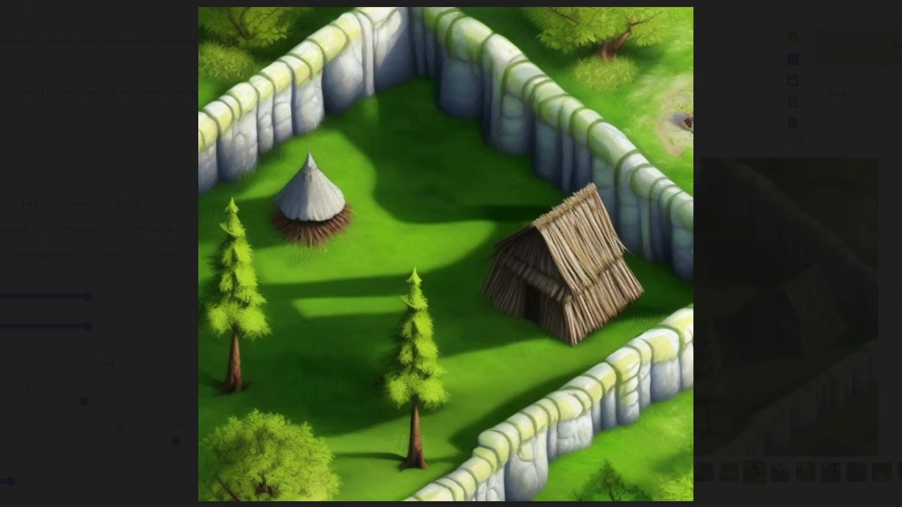
{"action": "key", "text": "Escape"}
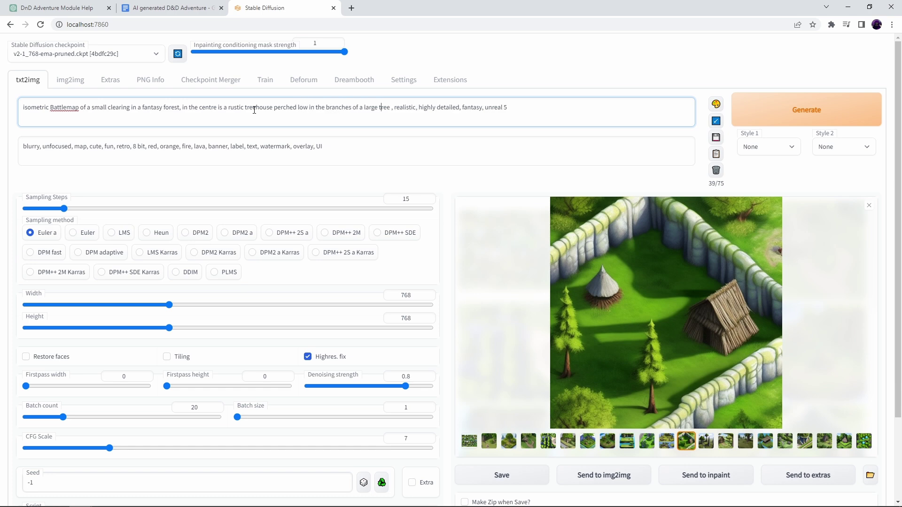
Append '16 bit, abstract, broken, split screen' to the negative prompt and regenerate with Ctrl+Enter.
{"action": "key", "text": "BackSpace"}
{"action": "left_click", "coordinate": [341, 155]}
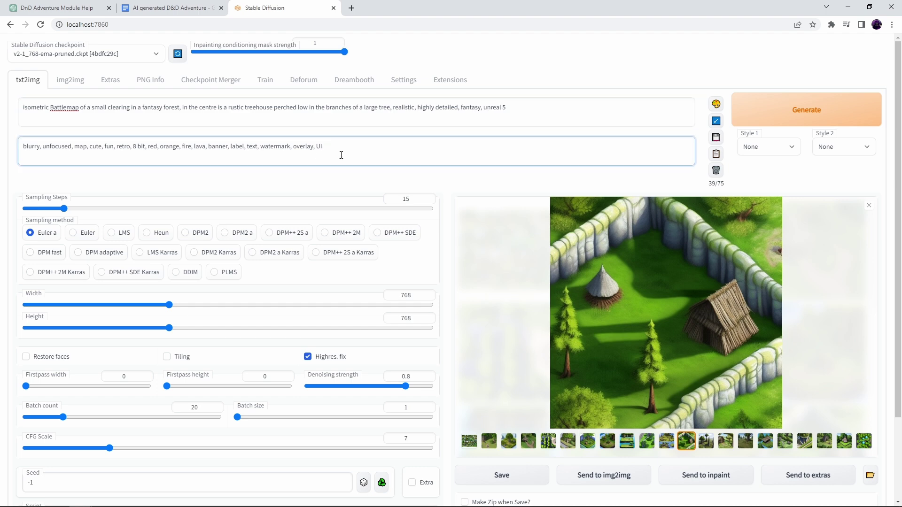
{"action": "type", "text": ", 16 bit, abstract, broken, split screen"}
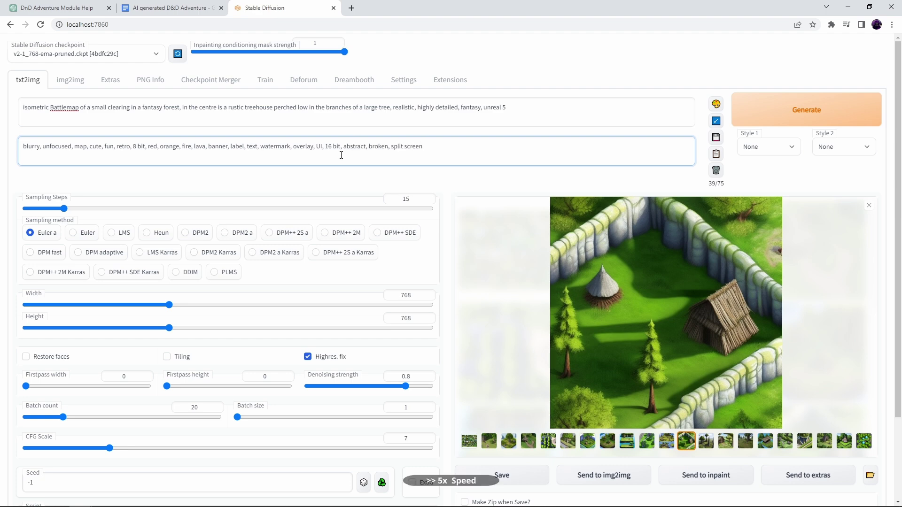
{"action": "key", "text": "ctrl+Return"}
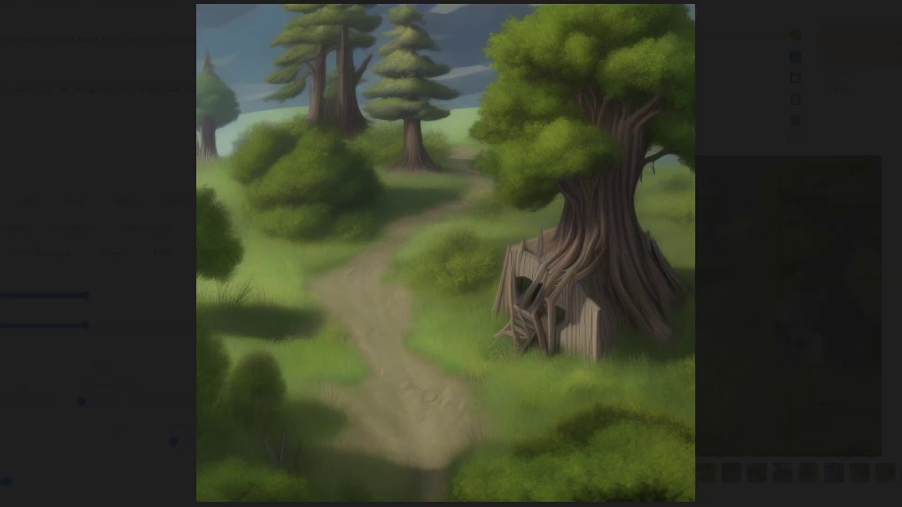
Compare the treehouse results full-size, stopping on the tall treehouse beside the dirt path and stream.
{"action": "key", "text": "Right"}
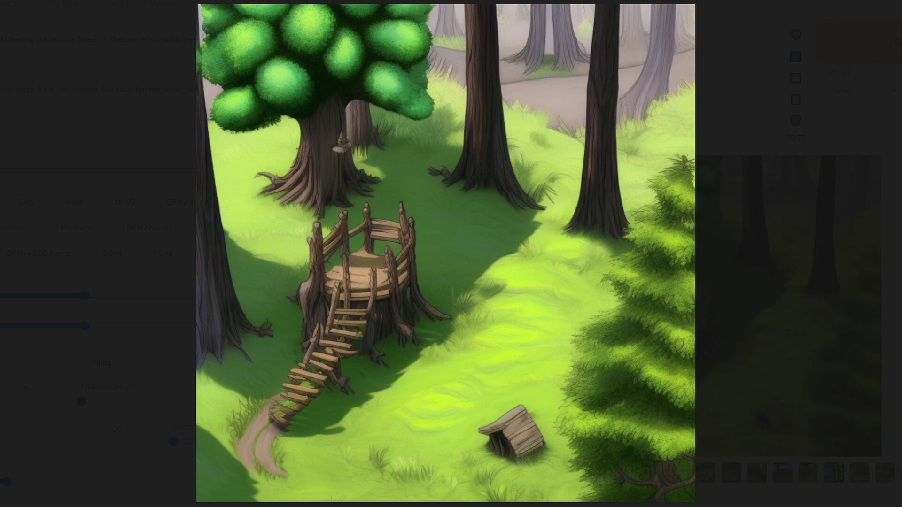
{"action": "key", "text": "Right"}
{"action": "key", "text": "Right"}
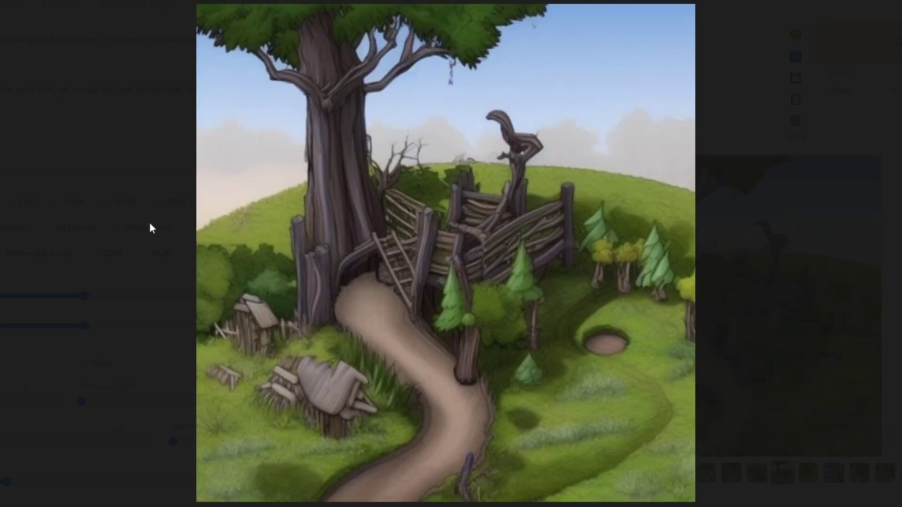
{"action": "key", "text": "Left"}
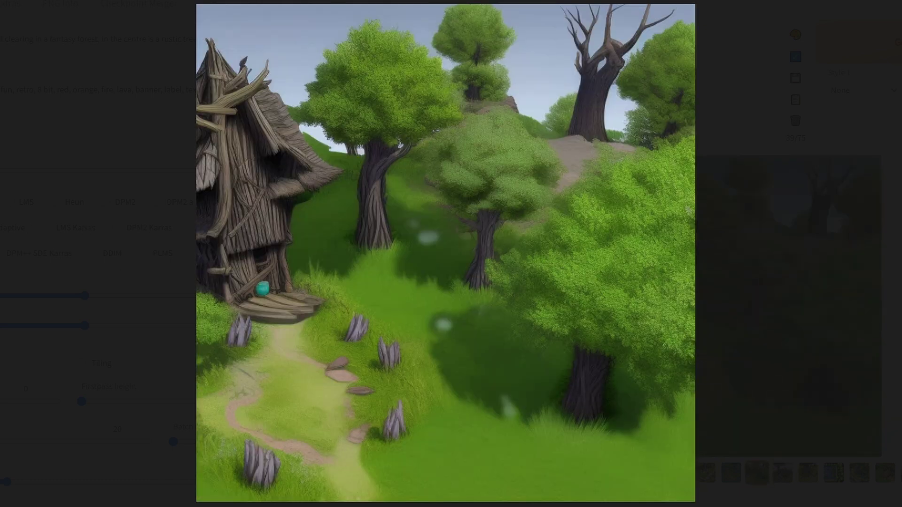
{"action": "key", "text": "Right"}
{"action": "key", "text": "Left"}
{"action": "key", "text": "Left"}
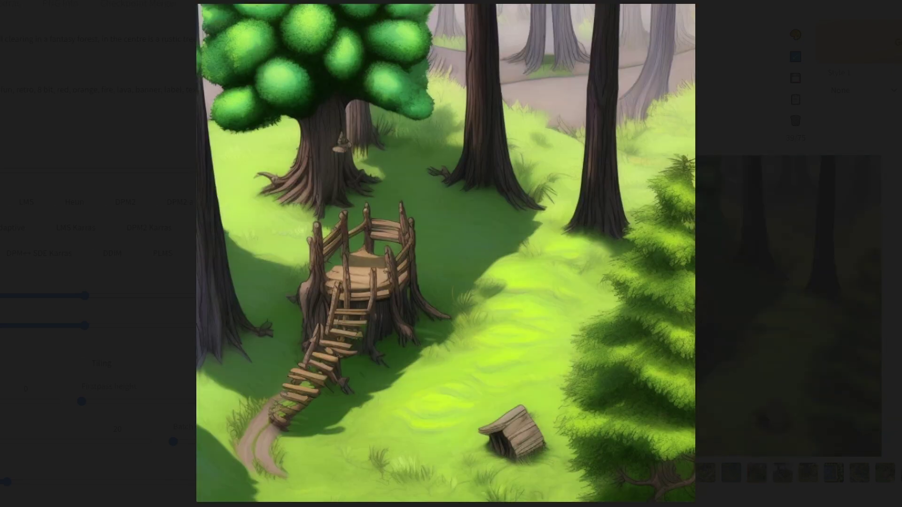
{"action": "key", "text": "Left"}
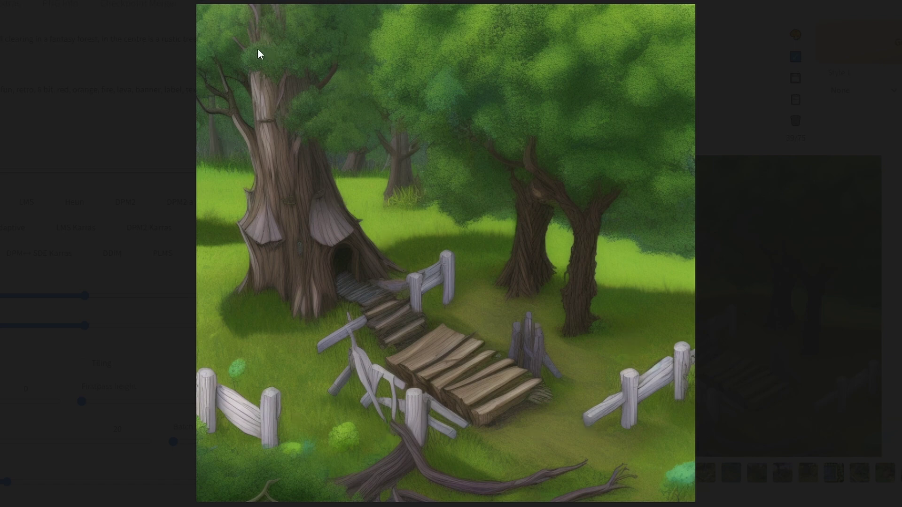
{"action": "key", "text": "Right"}
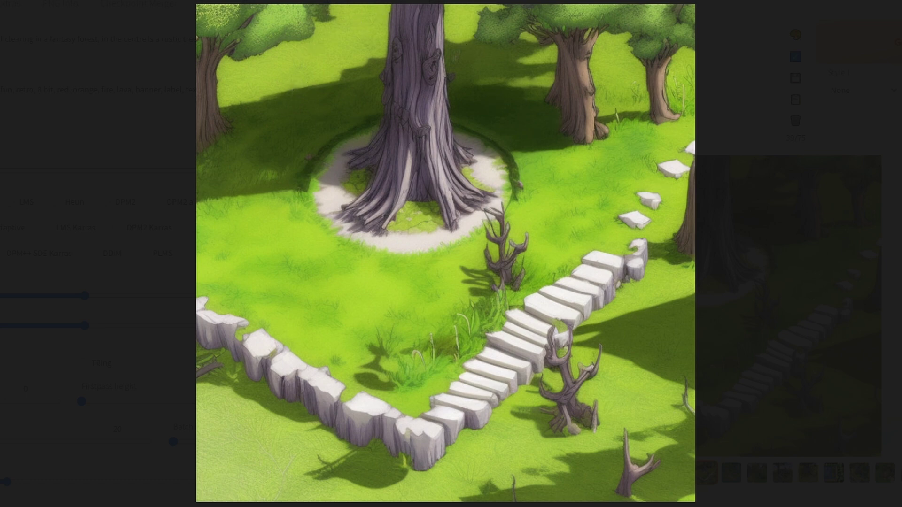
{"action": "key", "text": "Right"}
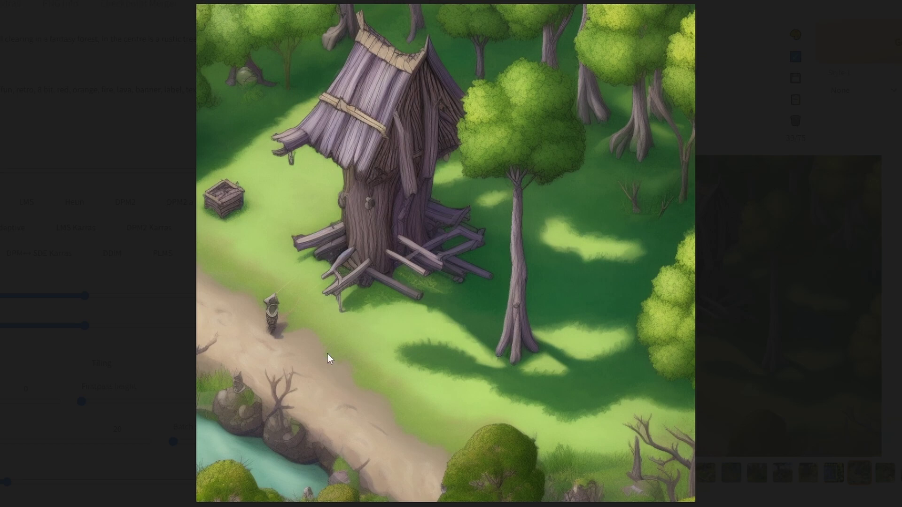
{"action": "left_click", "coordinate": [429, 269]}
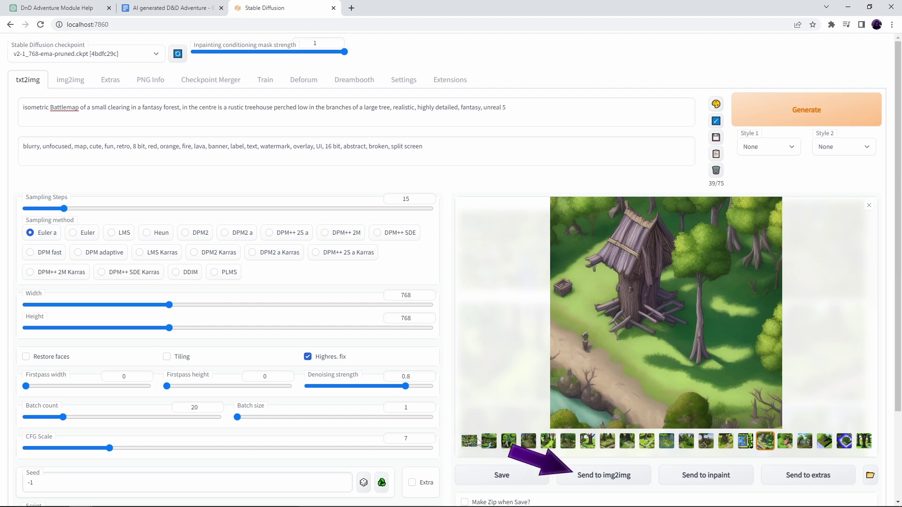
Send the chosen treehouse image to img2img as the source.
{"action": "left_click", "coordinate": [620, 480]}
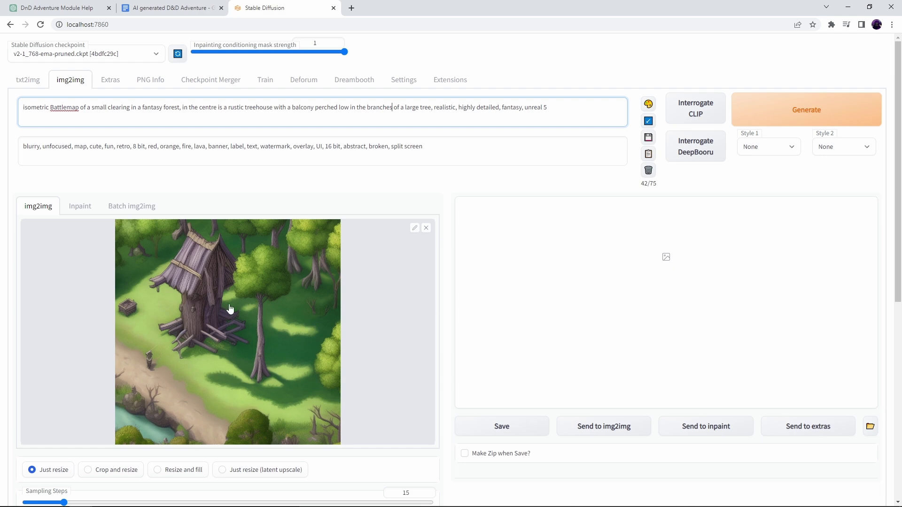
{"action": "scroll", "coordinate": [198, 301], "scroll_direction": "down", "scroll_amount": 2}
{"action": "scroll", "coordinate": [200, 300], "scroll_direction": "down", "scroll_amount": 2}
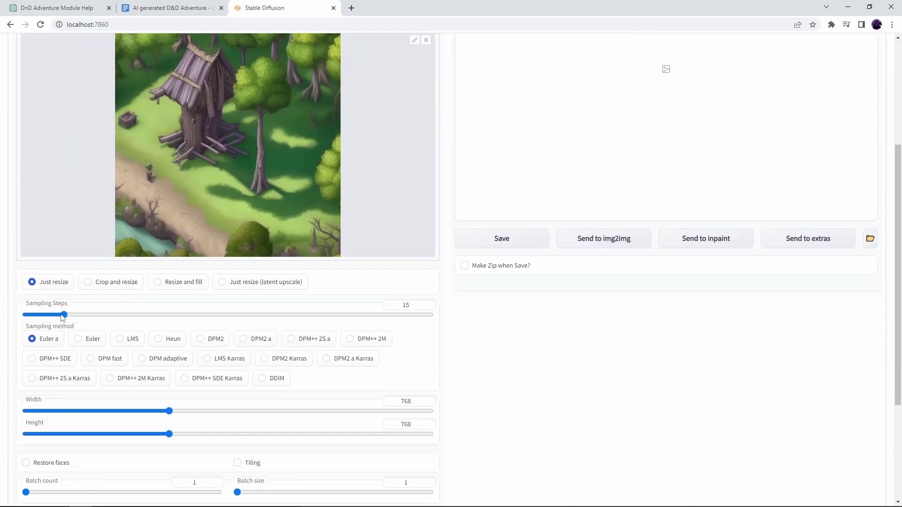
Set sampling steps to 50, batch count to 6 and denoising strength to 0.6.
{"action": "left_click_drag", "start_coordinate": [64, 314], "coordinate": [160, 314]}
{"action": "scroll", "coordinate": [71, 346], "scroll_direction": "down", "scroll_amount": 2}
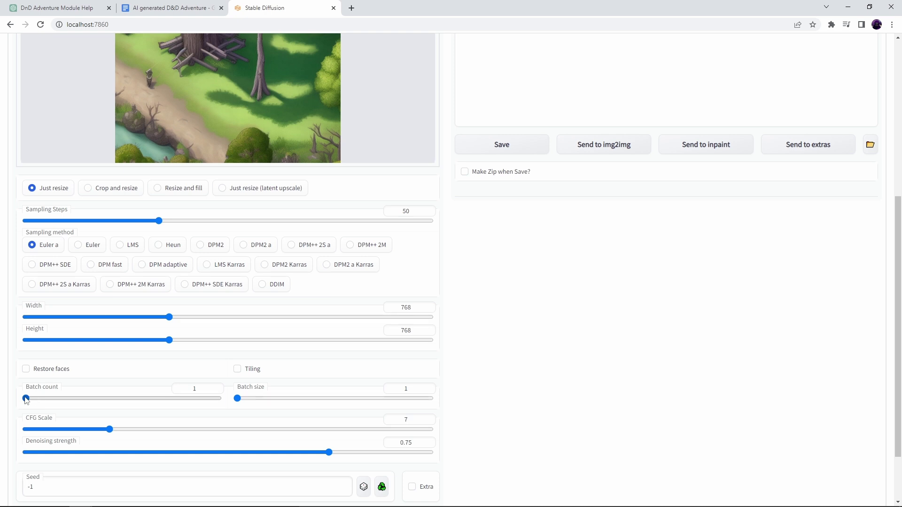
{"action": "left_click", "coordinate": [46, 398]}
{"action": "left_click_drag", "start_coordinate": [46, 399], "coordinate": [37, 399]}
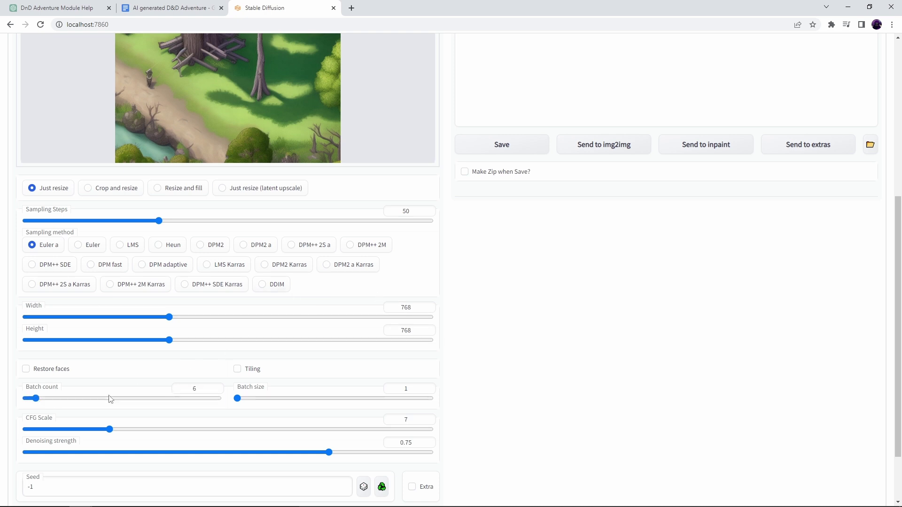
{"action": "scroll", "coordinate": [188, 427], "scroll_direction": "down", "scroll_amount": 1}
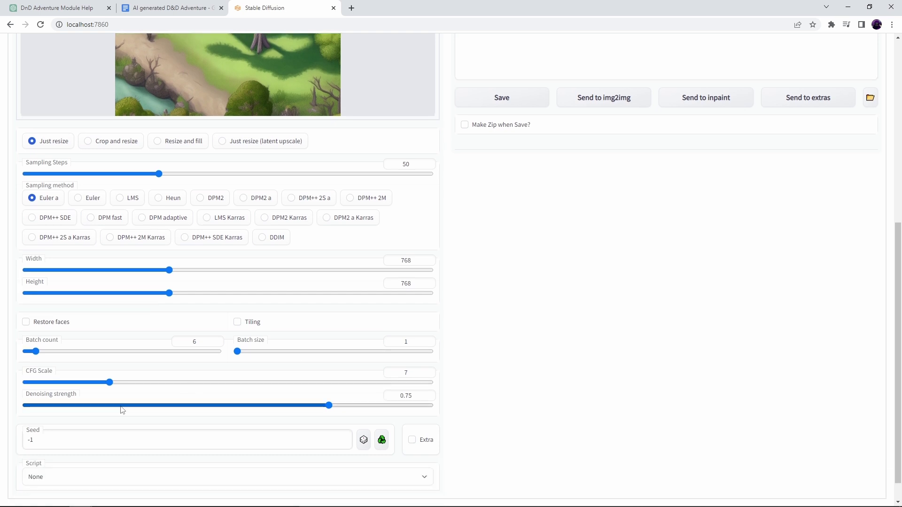
{"action": "left_click_drag", "start_coordinate": [328, 406], "coordinate": [269, 405]}
{"action": "scroll", "coordinate": [221, 262], "scroll_direction": "up", "scroll_amount": 6}
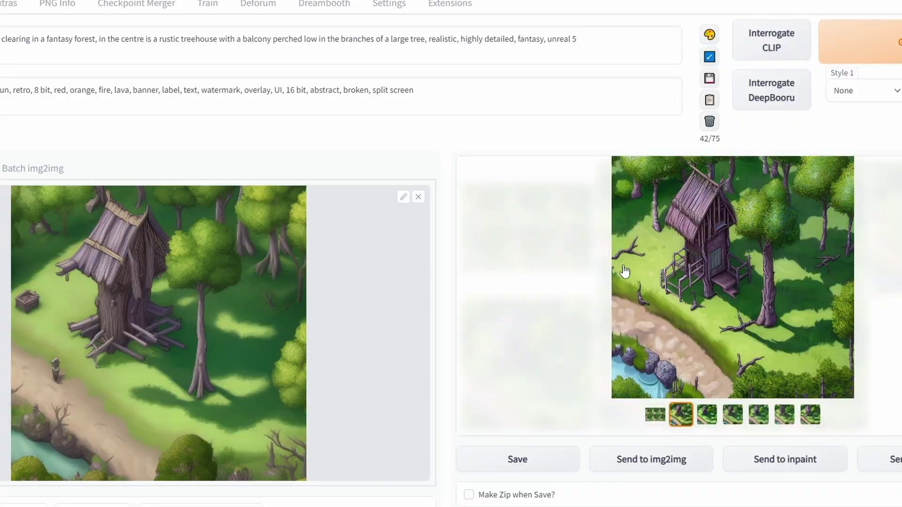
View the img2img treehouse variations full-screen, flipping back and forth to the second one.
{"action": "left_click", "coordinate": [747, 282]}
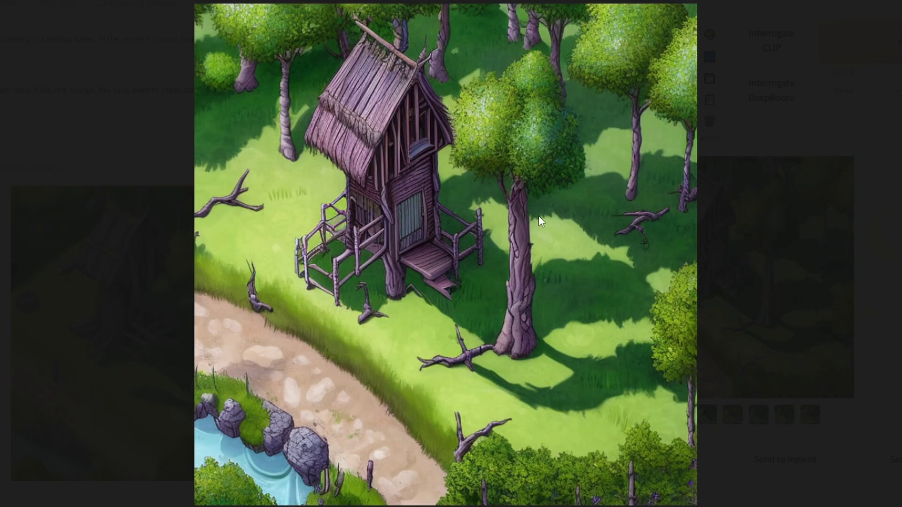
{"action": "key", "text": "Right"}
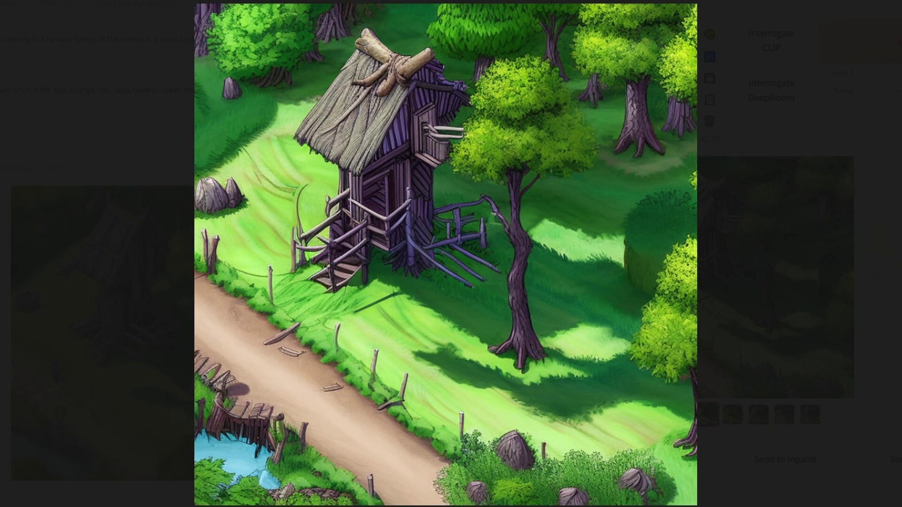
{"action": "key", "text": "Right"}
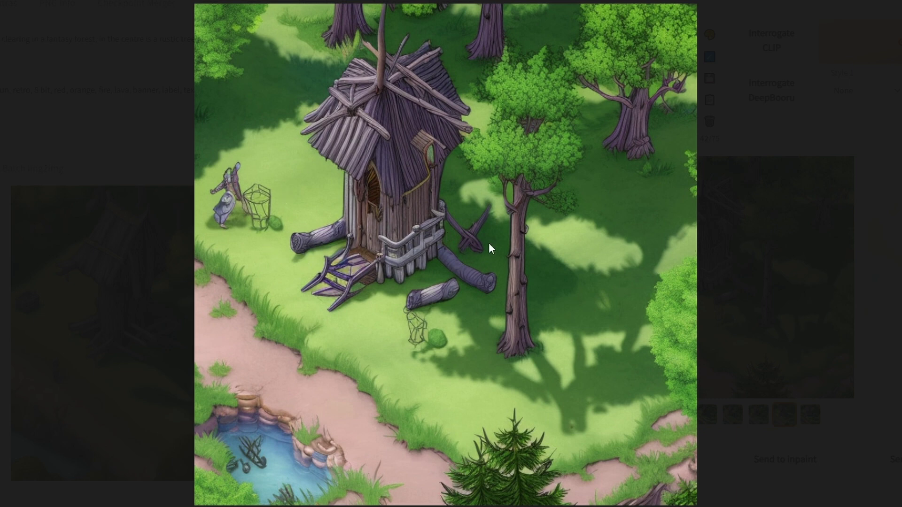
{"action": "key", "text": "Left"}
{"action": "key", "text": "Left"}
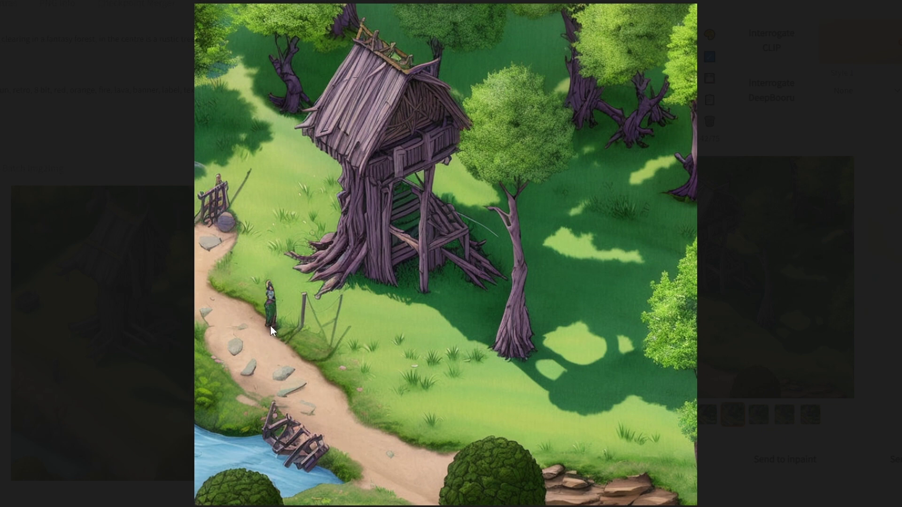
{"action": "key", "text": "Right"}
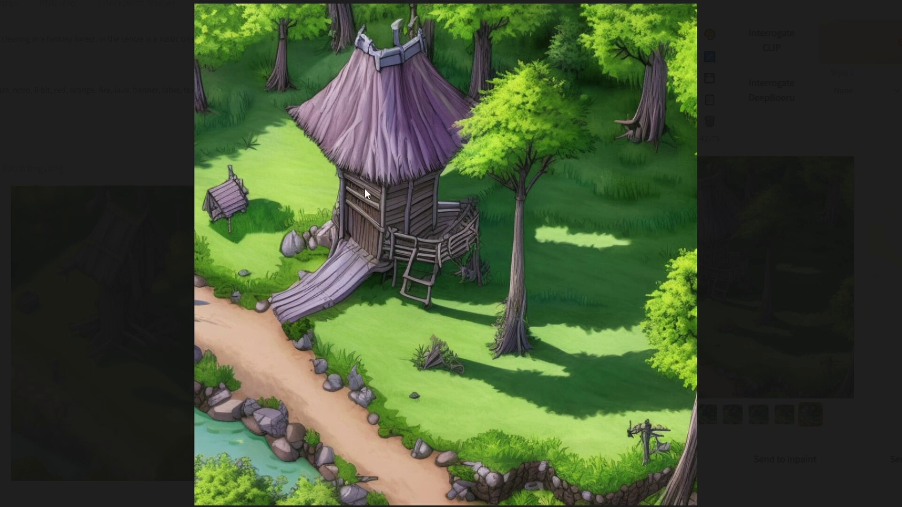
{"action": "key", "text": "Right"}
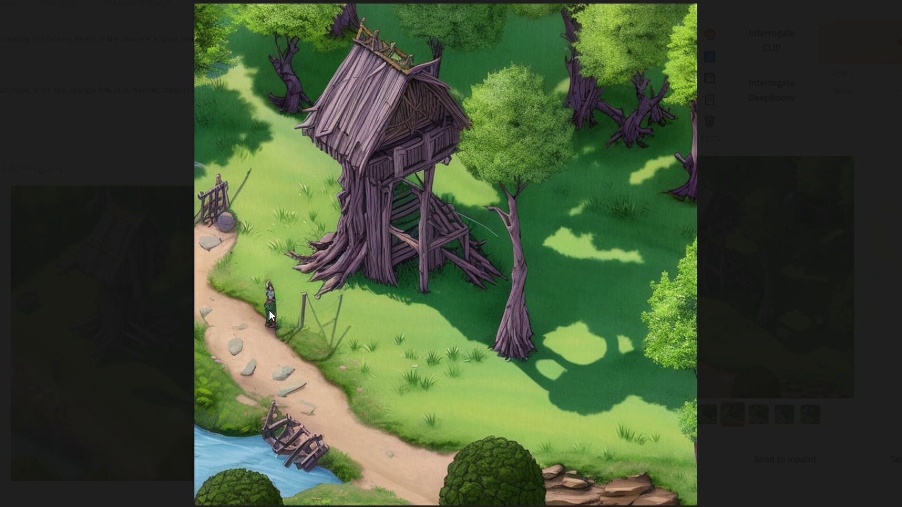
Send the chosen variation to img2img and regenerate at denoising strength 0.35.
{"action": "left_click", "coordinate": [264, 293]}
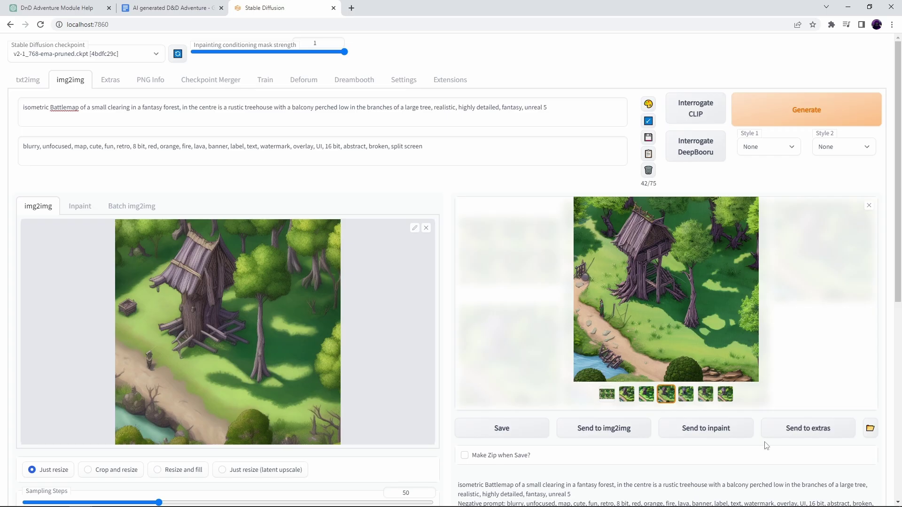
{"action": "left_click", "coordinate": [616, 428]}
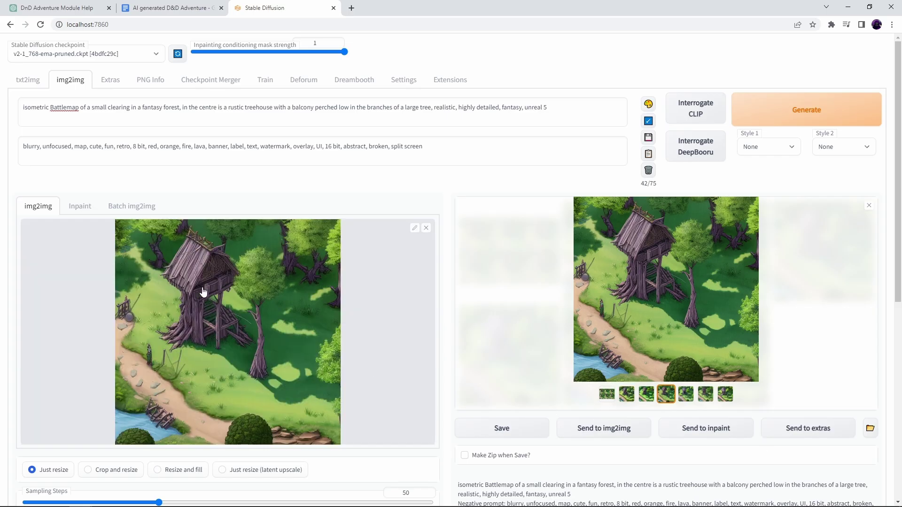
{"action": "scroll", "coordinate": [369, 308], "scroll_direction": "down", "scroll_amount": 3}
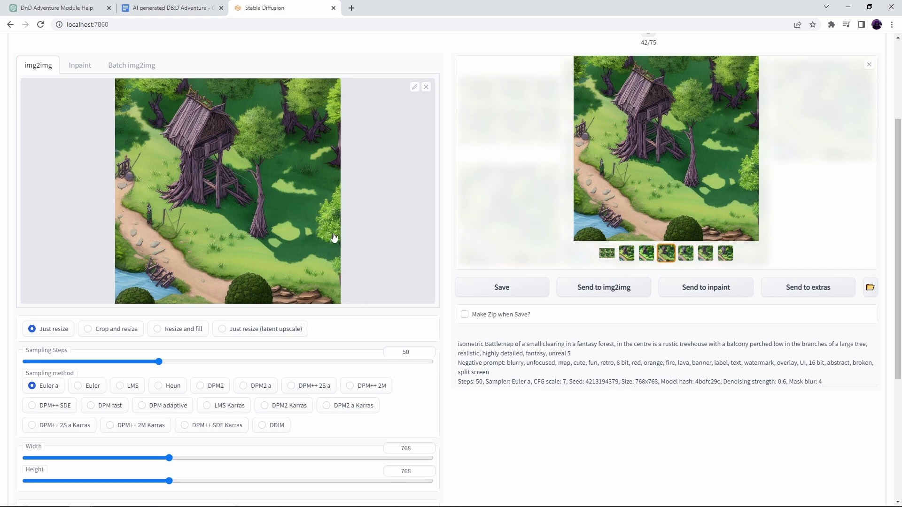
{"action": "scroll", "coordinate": [324, 228], "scroll_direction": "down", "scroll_amount": 4}
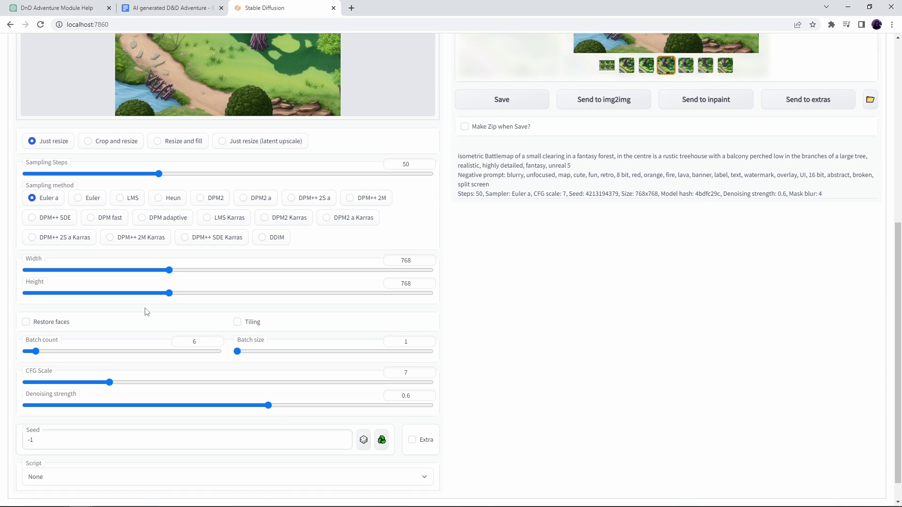
{"action": "left_click_drag", "start_coordinate": [268, 405], "coordinate": [167, 412]}
{"action": "scroll", "coordinate": [362, 387], "scroll_direction": "up", "scroll_amount": 7}
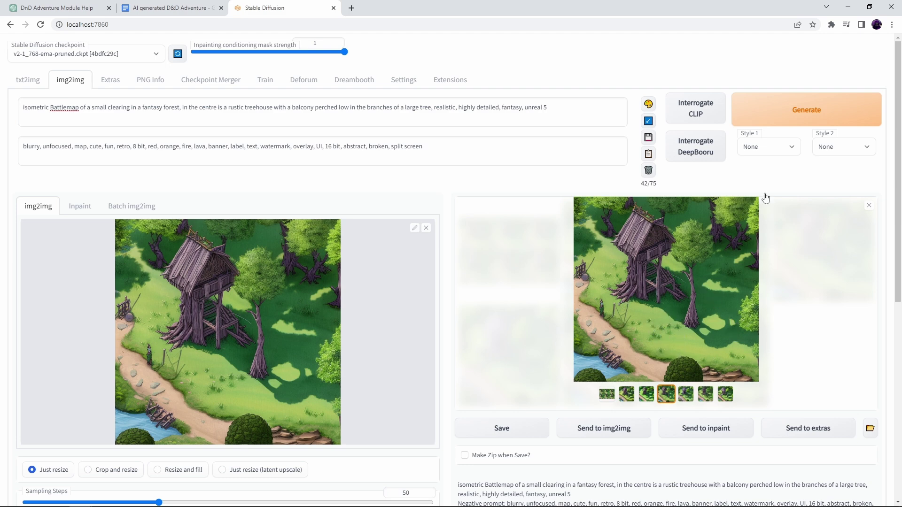
{"action": "left_click", "coordinate": [794, 113]}
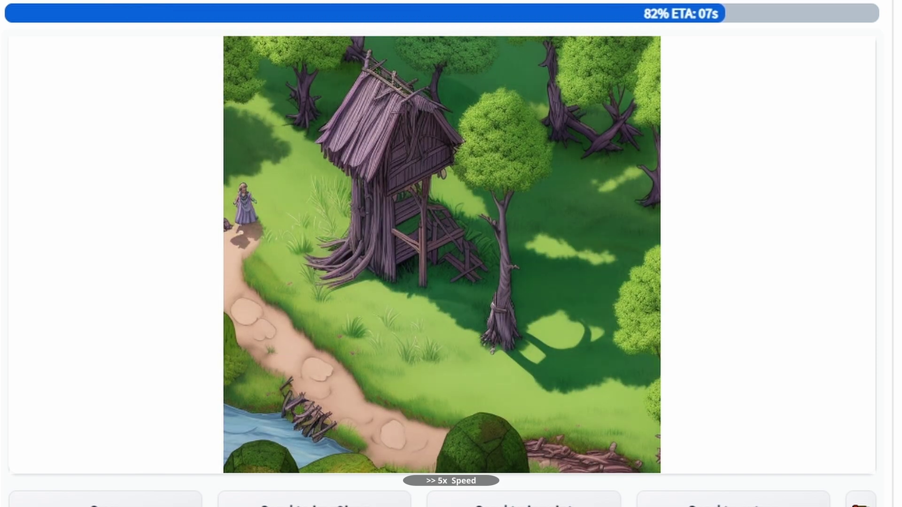
Compare each 0.35-denoising treehouse variation full-screen, then close the viewer.
{"action": "left_click", "coordinate": [295, 306]}
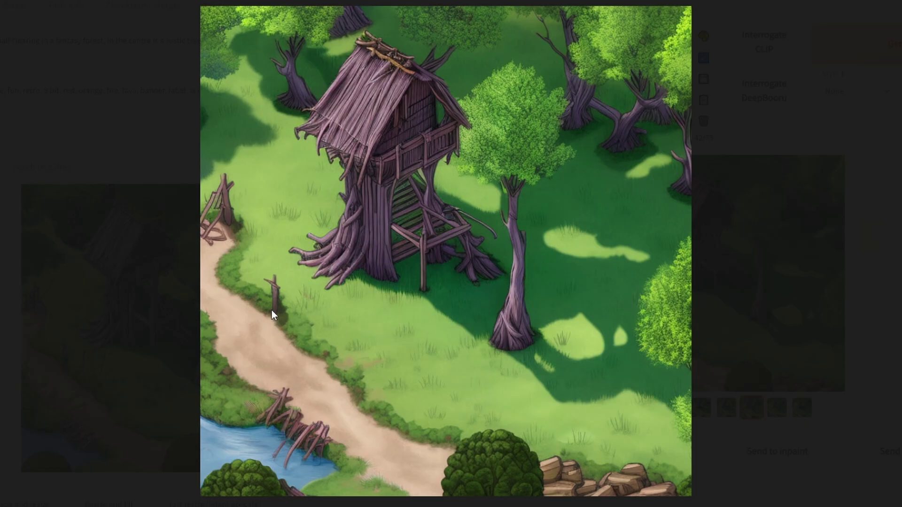
{"action": "key", "text": "Right"}
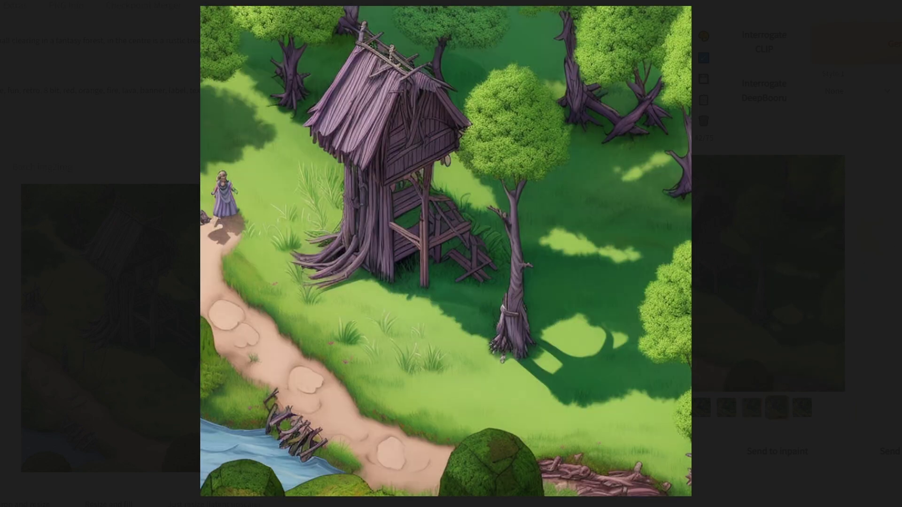
{"action": "key", "text": "Right"}
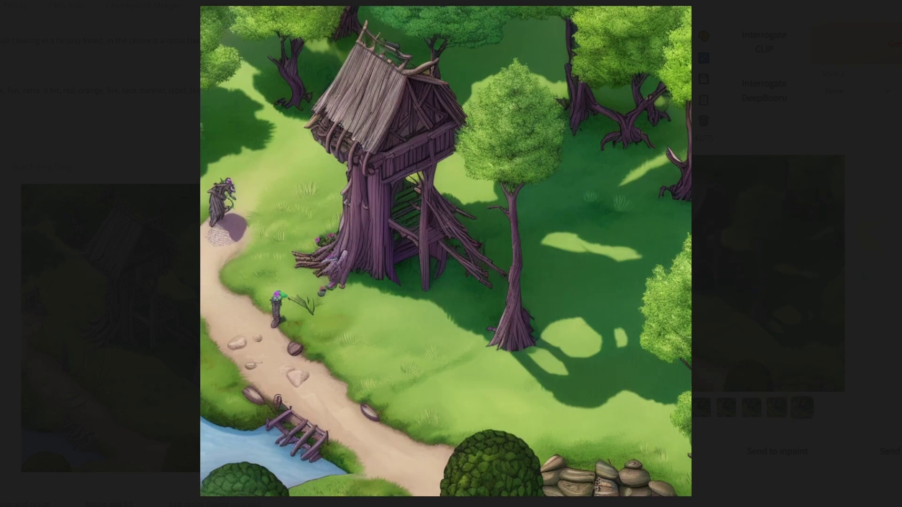
{"action": "key", "text": "Right"}
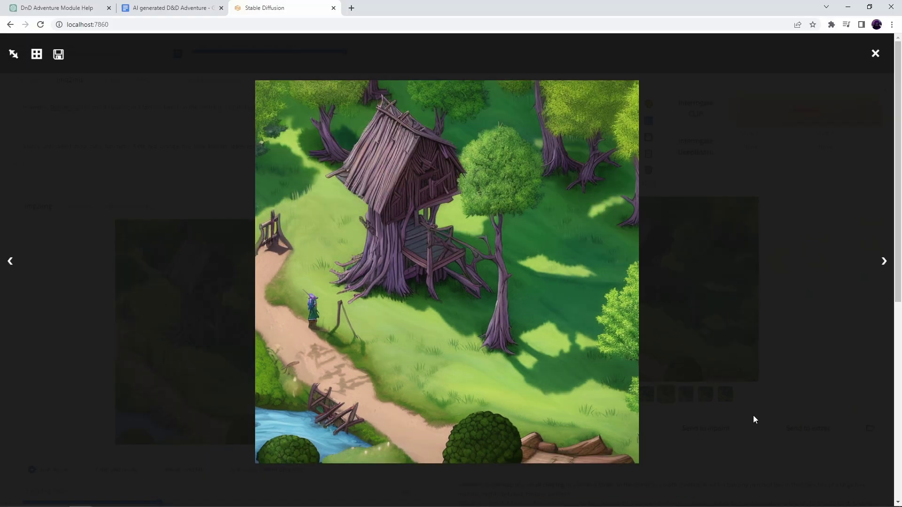
{"action": "left_click", "coordinate": [754, 416]}
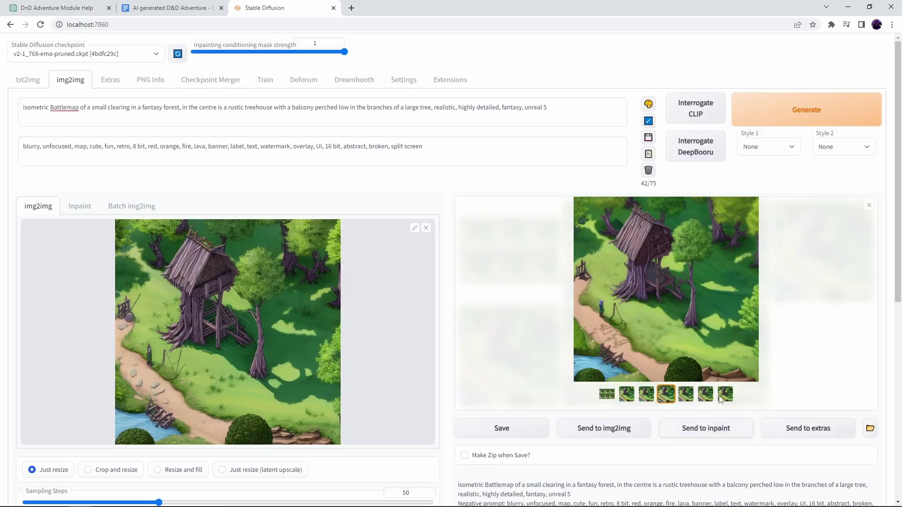
Send the chosen variation to inpainting and mask the figure on the path.
{"action": "left_click", "coordinate": [713, 430]}
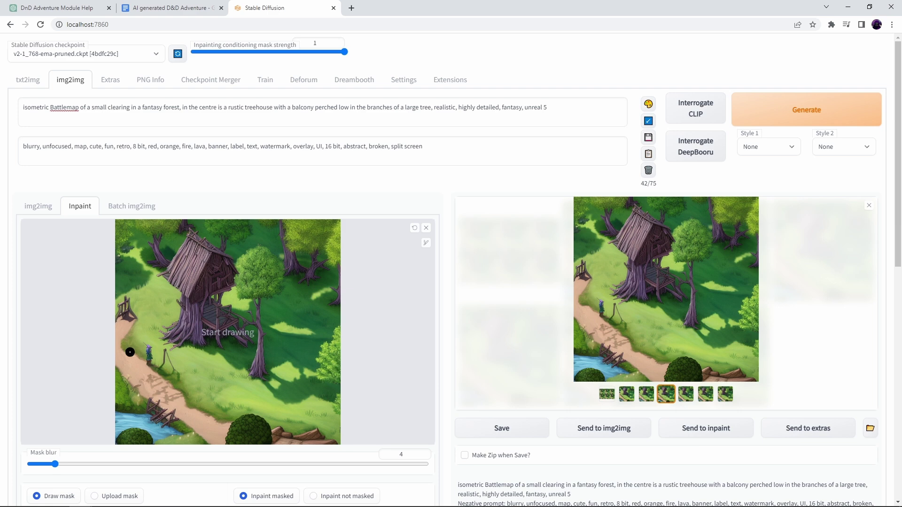
{"action": "scroll", "coordinate": [173, 329], "scroll_direction": "down", "scroll_amount": 1}
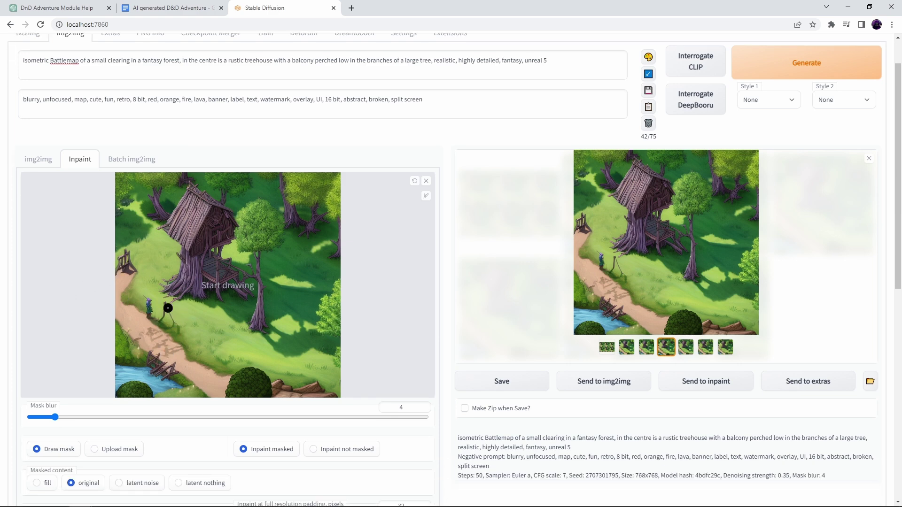
{"action": "scroll", "coordinate": [113, 283], "scroll_direction": "up", "scroll_amount": 1}
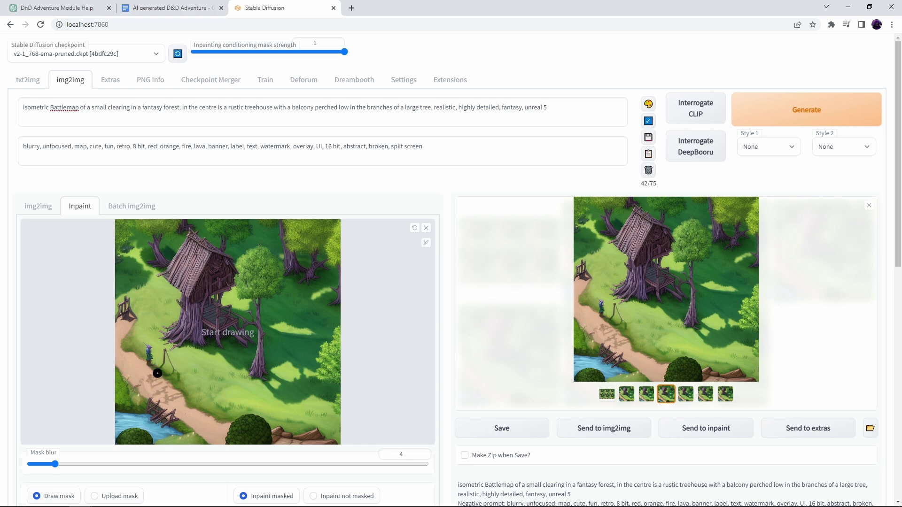
{"action": "scroll", "coordinate": [175, 369], "scroll_direction": "down", "scroll_amount": 1}
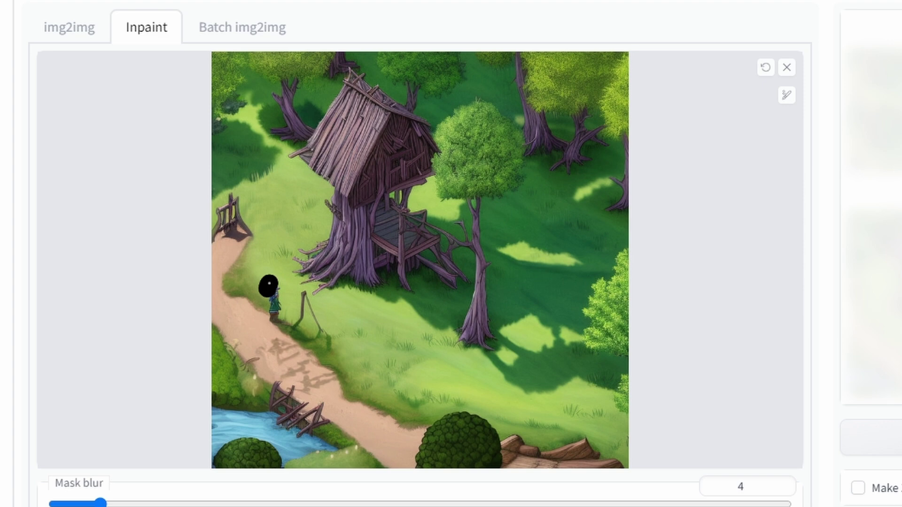
{"action": "mouse_move", "coordinate": [208, 290]}
{"action": "left_mouse_down"}
{"action": "mouse_move", "coordinate": [213, 317]}
{"action": "mouse_move", "coordinate": [211, 298]}
{"action": "left_mouse_up"}
{"action": "mouse_move", "coordinate": [265, 290]}
{"action": "left_mouse_down"}
{"action": "mouse_move", "coordinate": [265, 311]}
{"action": "mouse_move", "coordinate": [286, 328]}
{"action": "mouse_move", "coordinate": [294, 288]}
{"action": "left_mouse_up"}
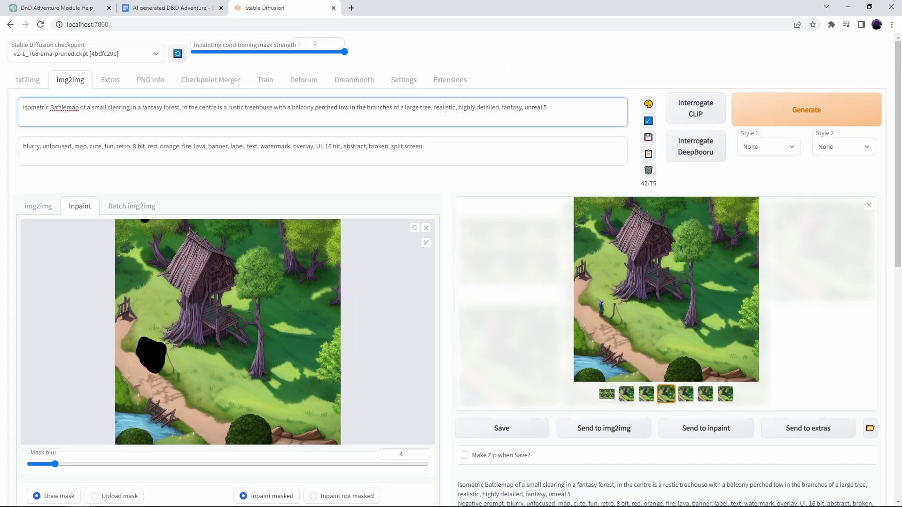
Replace the treehouse phrase in the prompt with 'with a broken rustic fence'.
{"action": "left_click_drag", "start_coordinate": [180, 107], "coordinate": [432, 108]}
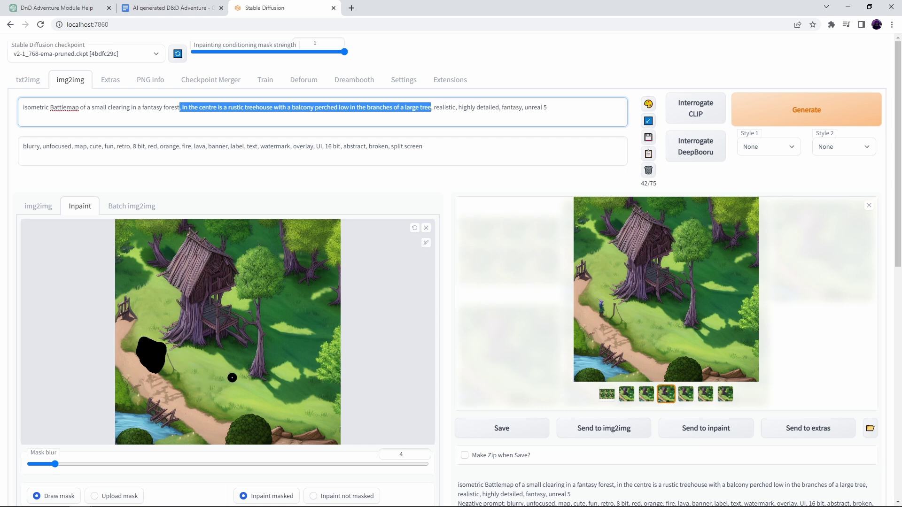
{"action": "key", "text": "BackSpace"}
{"action": "type", "text": "with rus"}
{"action": "key", "text": "BackSpace"}
{"action": "key", "text": "BackSpace"}
{"action": "key", "text": "BackSpace"}
{"action": "key", "text": "BackSpace"}
{"action": "type", "text": "a broken rustic fence"}
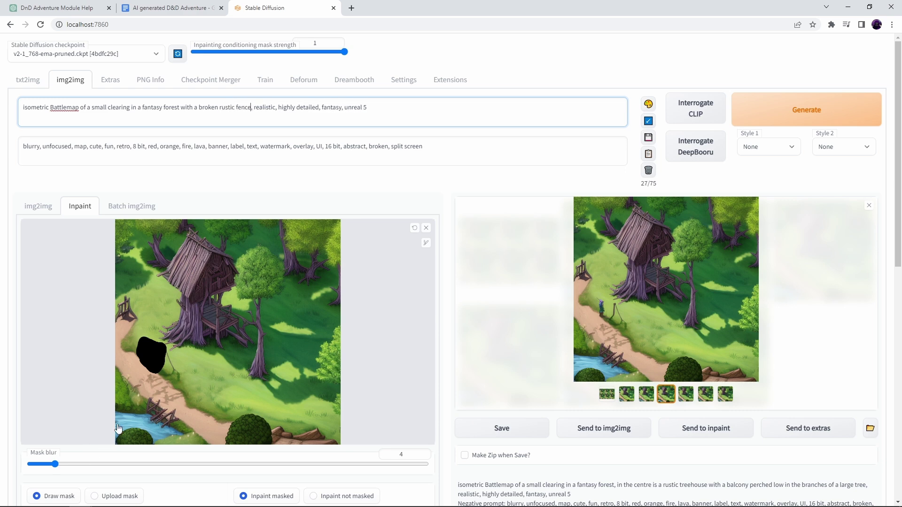
Adjust an inpaint slider and tick 'Inpaint at full resolution' for the masked path spot.
{"action": "scroll", "coordinate": [314, 198], "scroll_direction": "down", "scroll_amount": 7}
{"action": "scroll", "coordinate": [314, 197], "scroll_direction": "down", "scroll_amount": 3}
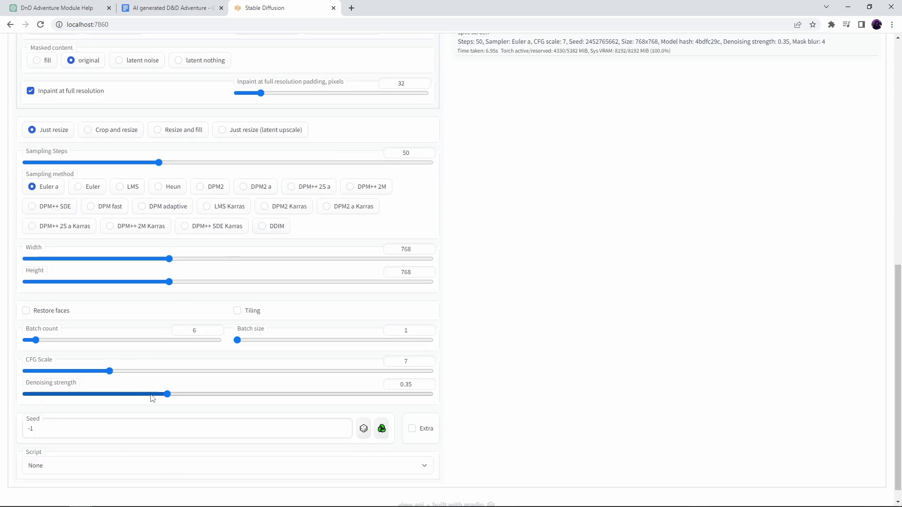
{"action": "left_click_drag", "start_coordinate": [161, 399], "coordinate": [312, 400]}
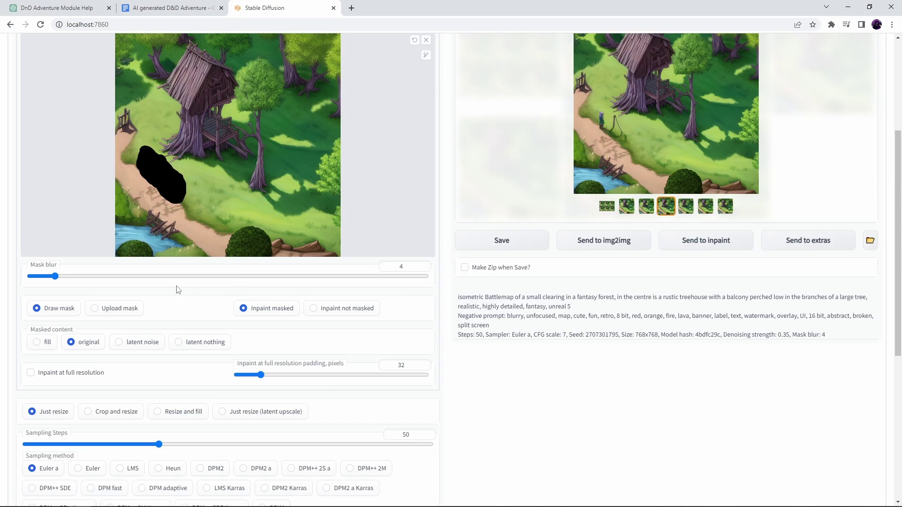
{"action": "scroll", "coordinate": [84, 334], "scroll_direction": "down", "scroll_amount": 1}
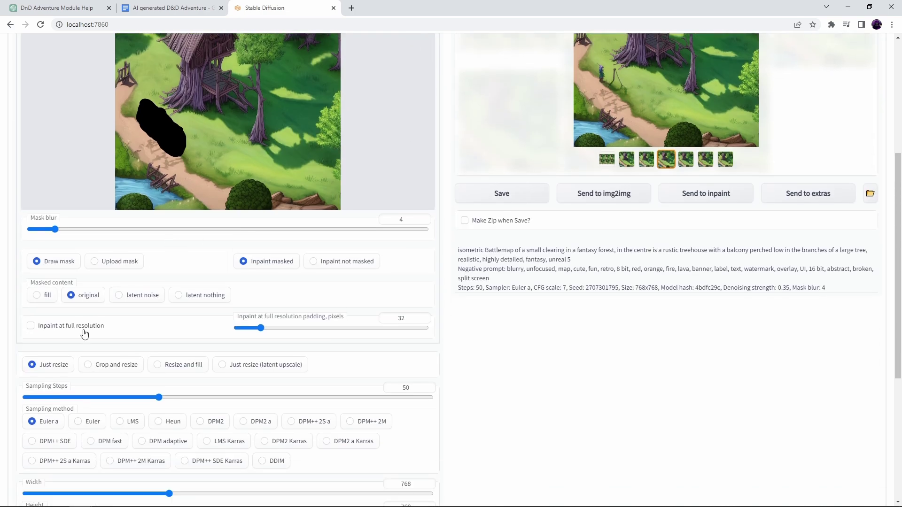
{"action": "left_click", "coordinate": [31, 327]}
{"action": "scroll", "coordinate": [164, 383], "scroll_direction": "up", "scroll_amount": 2}
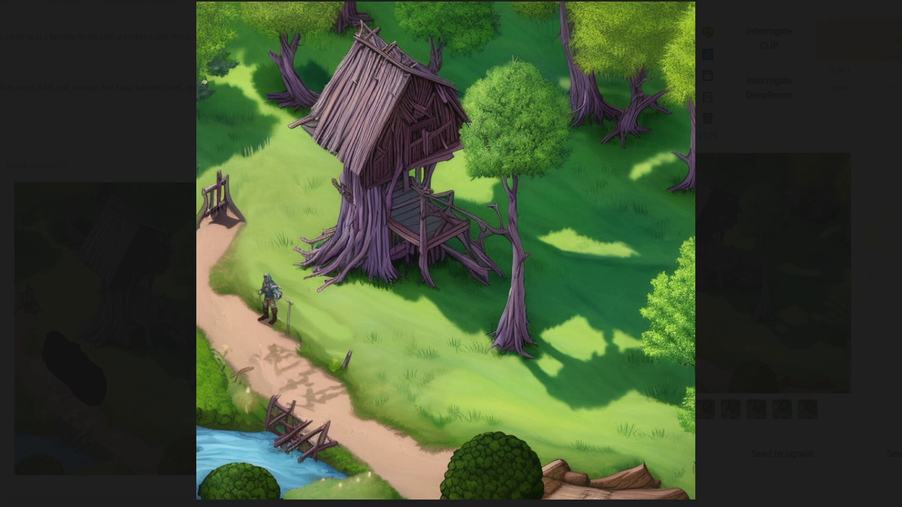
Cycle through the inpainted fence variants and close the viewer on the wooden rail fence version.
{"action": "key", "text": "Right"}
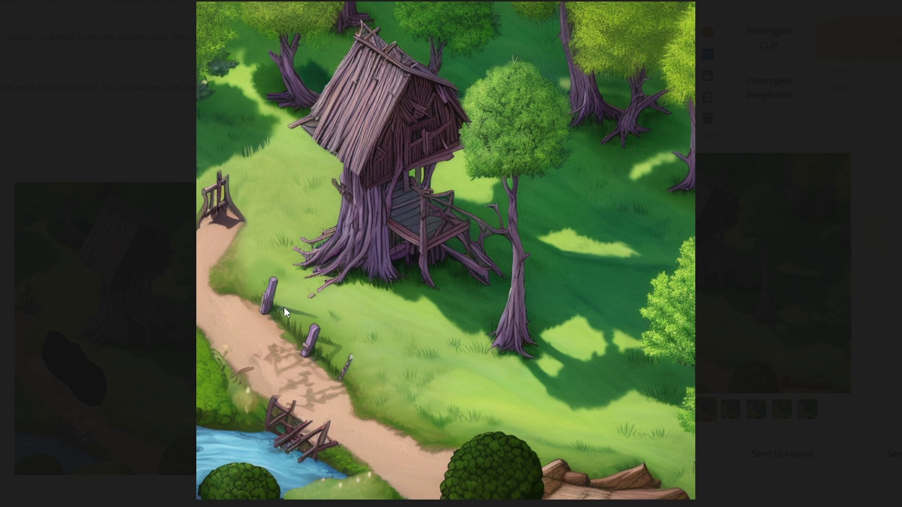
{"action": "key", "text": "Right"}
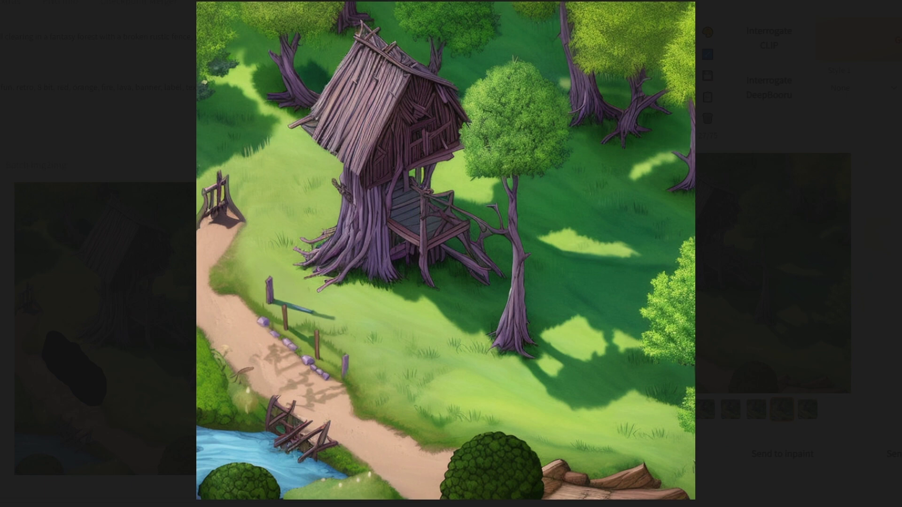
{"action": "key", "text": "Right"}
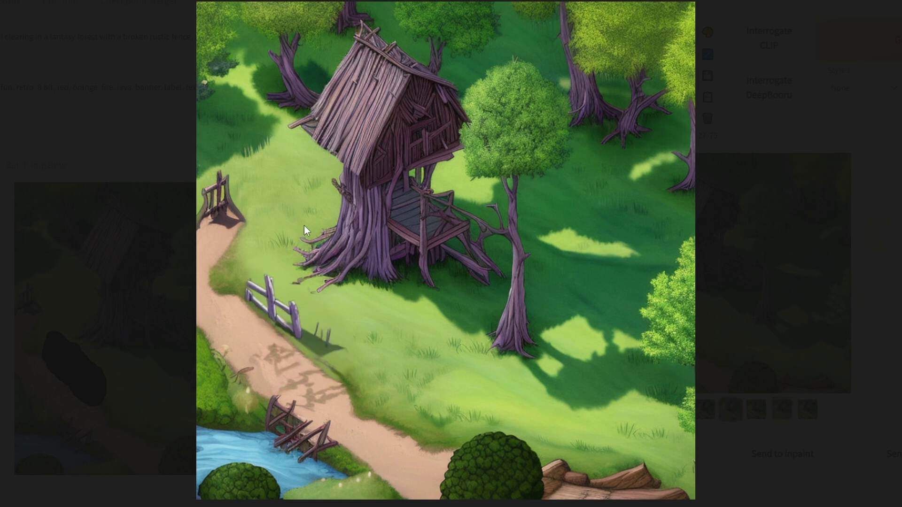
{"action": "left_click", "coordinate": [892, 396]}
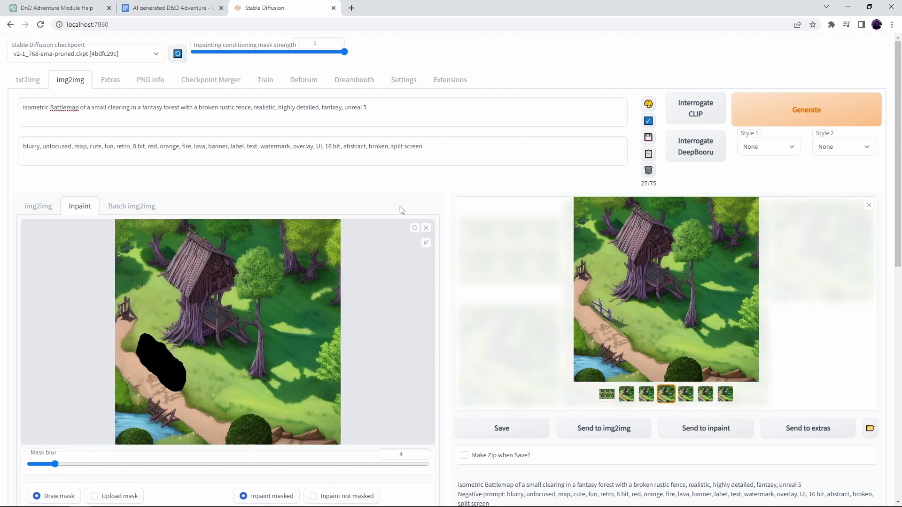
Remove the old mask and paint a new mask over the left edge where the path enters.
{"action": "left_click", "coordinate": [414, 229]}
{"action": "left_click", "coordinate": [414, 229]}
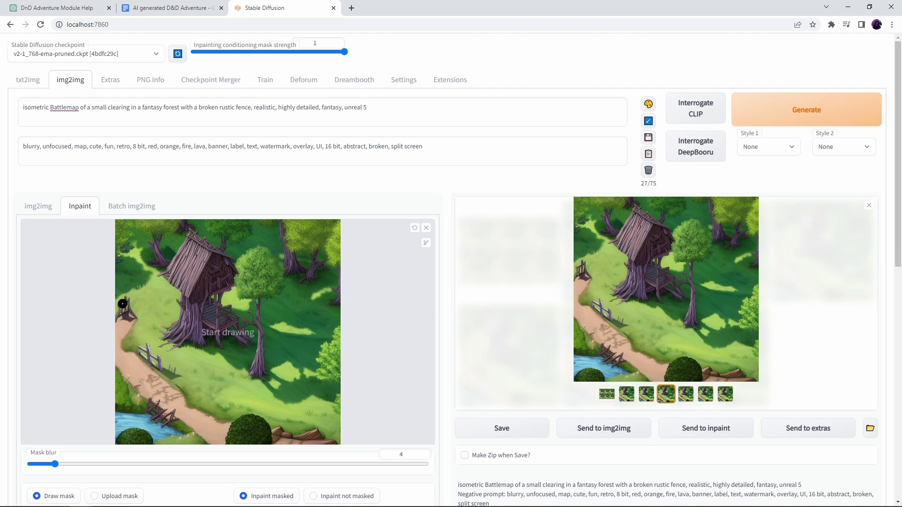
{"action": "mouse_move", "coordinate": [121, 319]}
{"action": "left_mouse_down"}
{"action": "mouse_move", "coordinate": [134, 296]}
{"action": "mouse_move", "coordinate": [123, 314]}
{"action": "mouse_move", "coordinate": [148, 313]}
{"action": "left_mouse_up"}
{"action": "mouse_move", "coordinate": [251, 108]}
{"action": "left_mouse_down"}
{"action": "mouse_move", "coordinate": [185, 107]}
{"action": "mouse_move", "coordinate": [197, 109]}
{"action": "left_mouse_up"}
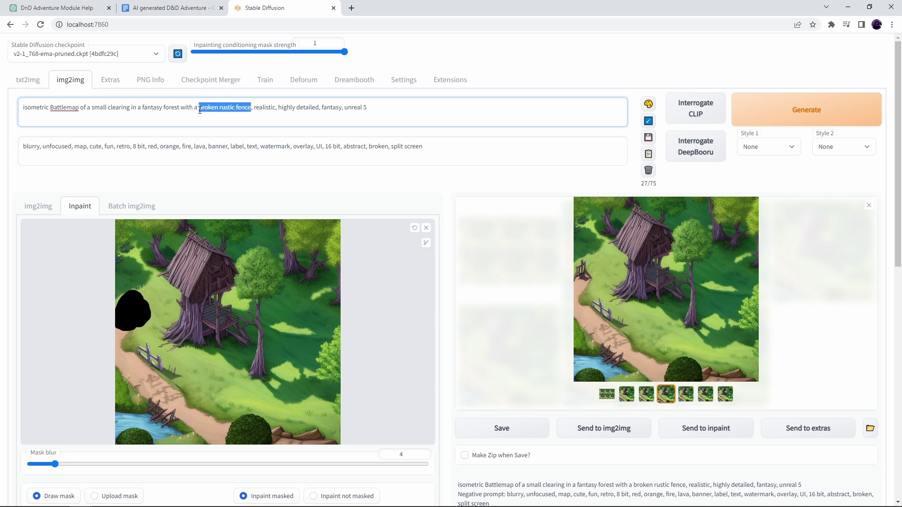
Change the prompt to 'large boulder' and inpaint it into the masked area.
{"action": "type", "text": "large bouyn"}
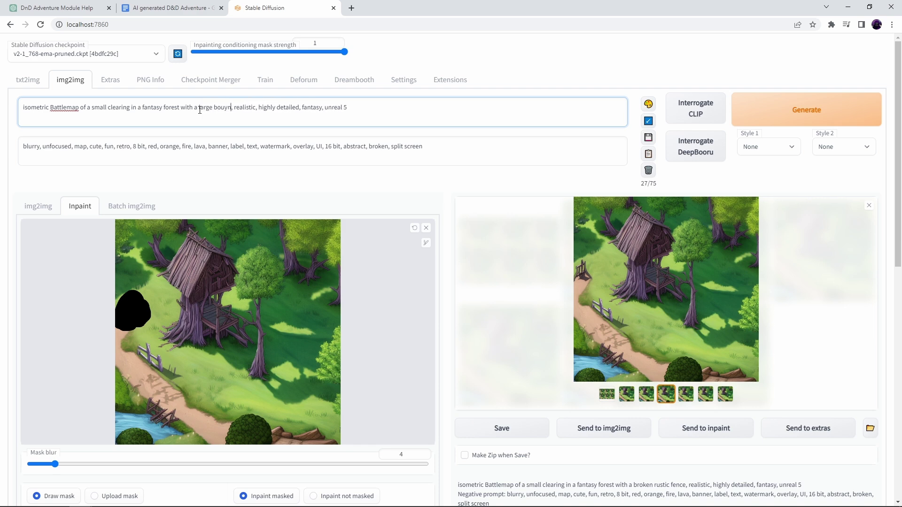
{"action": "key", "text": "BackSpace"}
{"action": "key", "text": "BackSpace"}
{"action": "type", "text": "lder"}
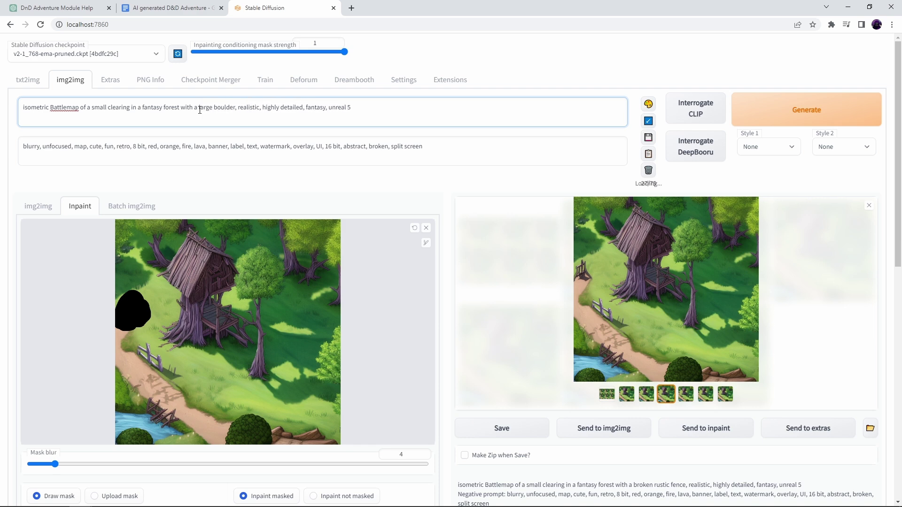
{"action": "left_click", "coordinate": [806, 109]}
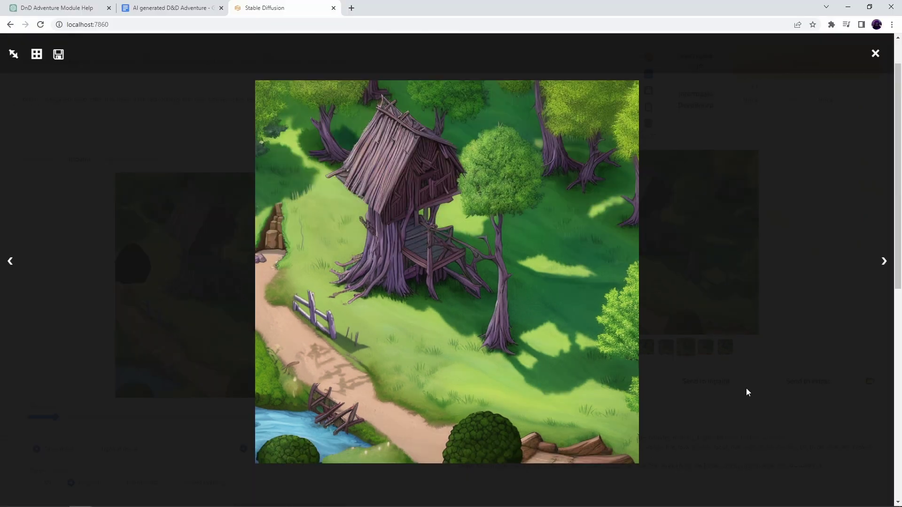
Send the fenced treehouse clearing to inpaint, clear its old mask, and switch to img2img.
{"action": "left_click", "coordinate": [826, 400]}
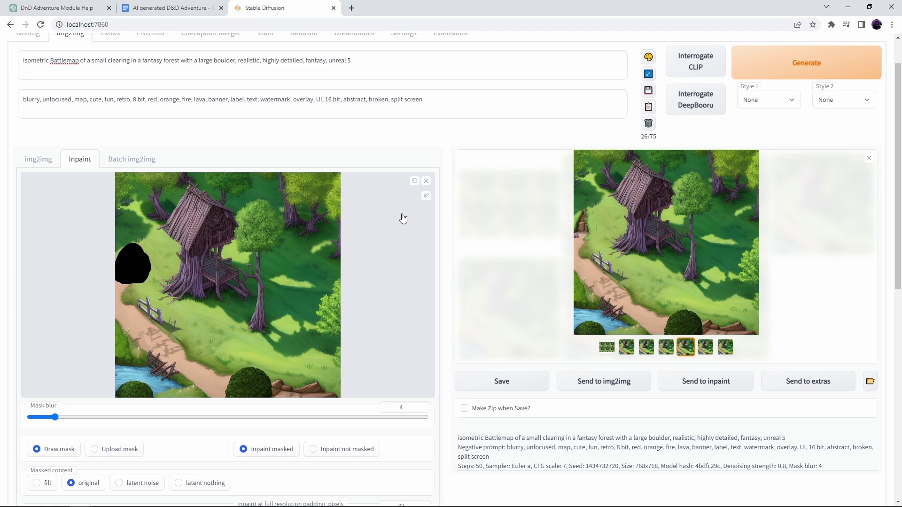
{"action": "left_click", "coordinate": [706, 381]}
{"action": "left_click", "coordinate": [415, 182]}
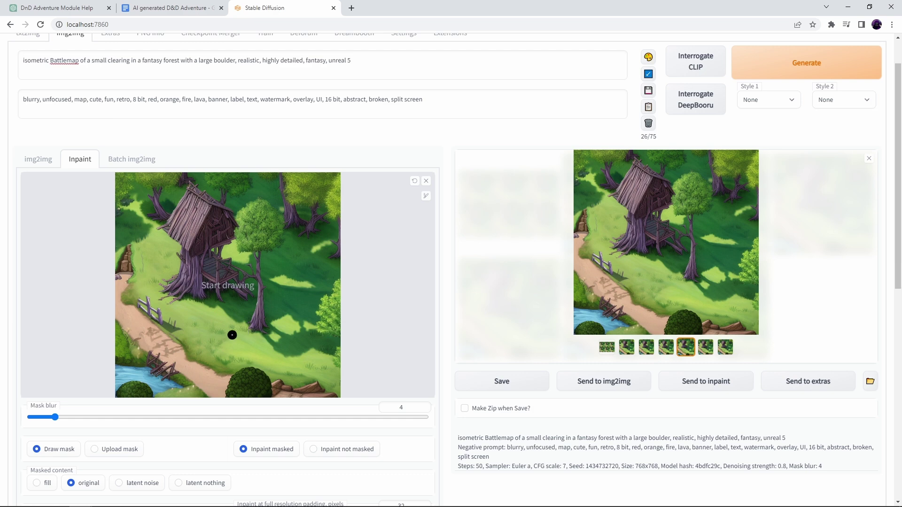
{"action": "left_click", "coordinate": [39, 158]}
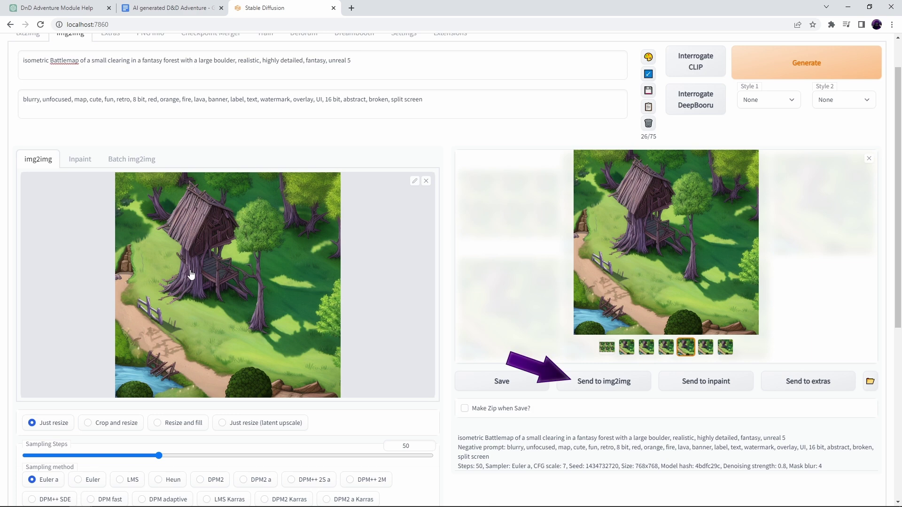
Select the Outpainting mk2 script, set to expand 128 pixels left, right, up and down.
{"action": "scroll", "coordinate": [190, 273], "scroll_direction": "down", "scroll_amount": 7}
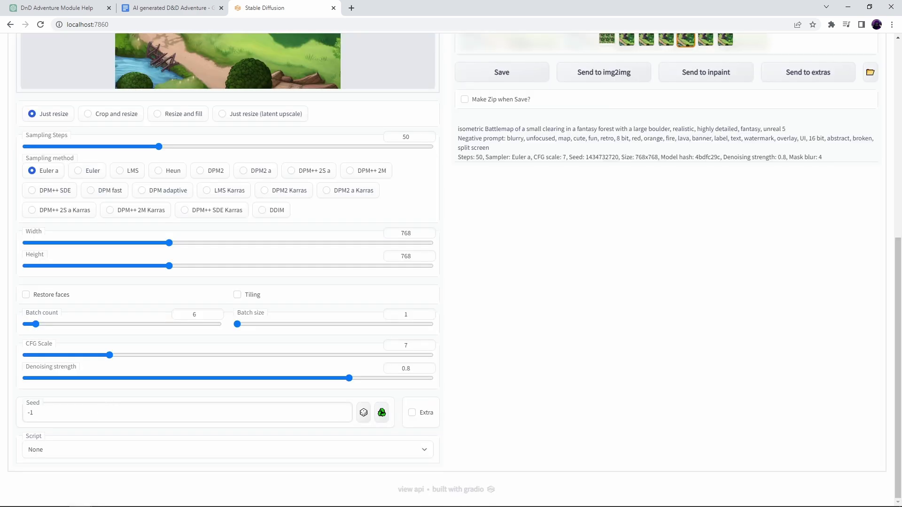
{"action": "left_click", "coordinate": [108, 456]}
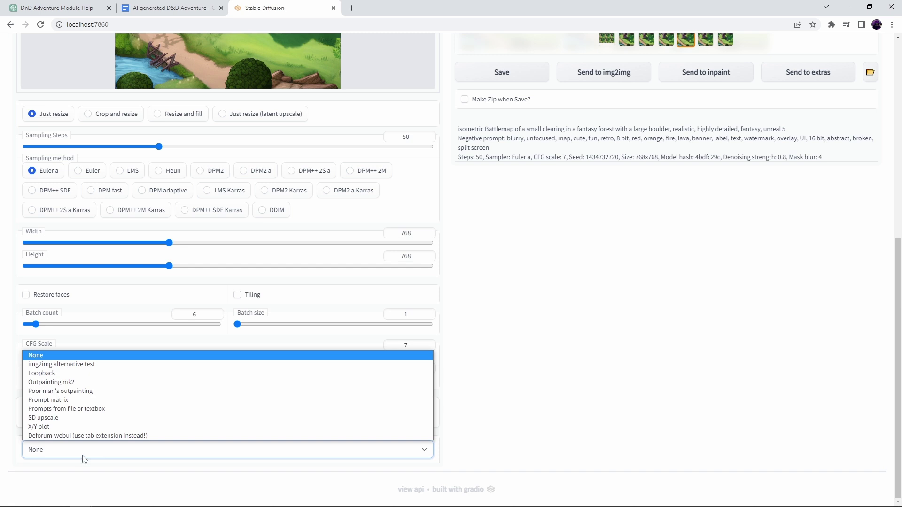
{"action": "left_click", "coordinate": [74, 383]}
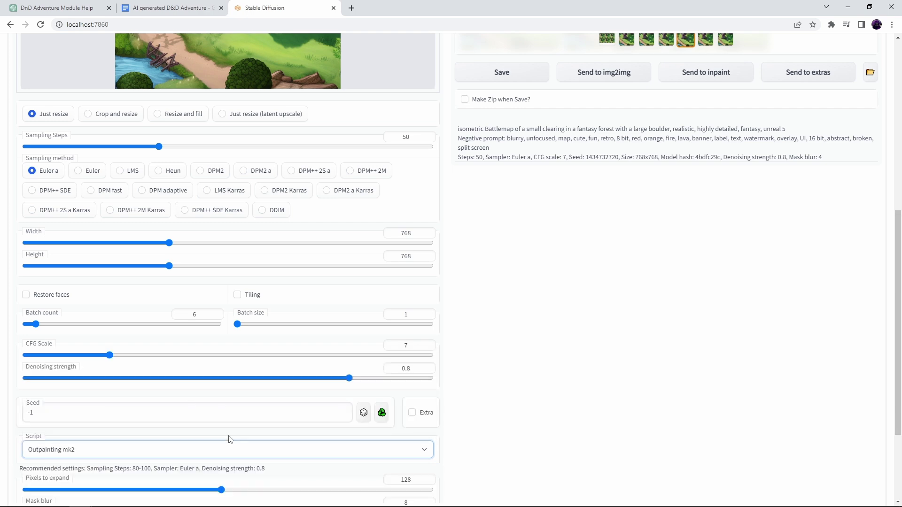
{"action": "scroll", "coordinate": [191, 422], "scroll_direction": "down", "scroll_amount": 3}
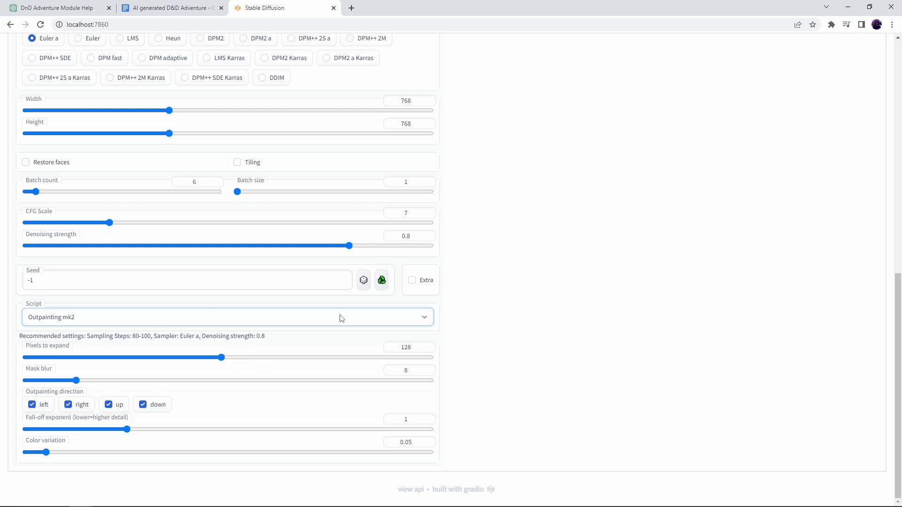
{"action": "scroll", "coordinate": [367, 330], "scroll_direction": "up", "scroll_amount": 10}
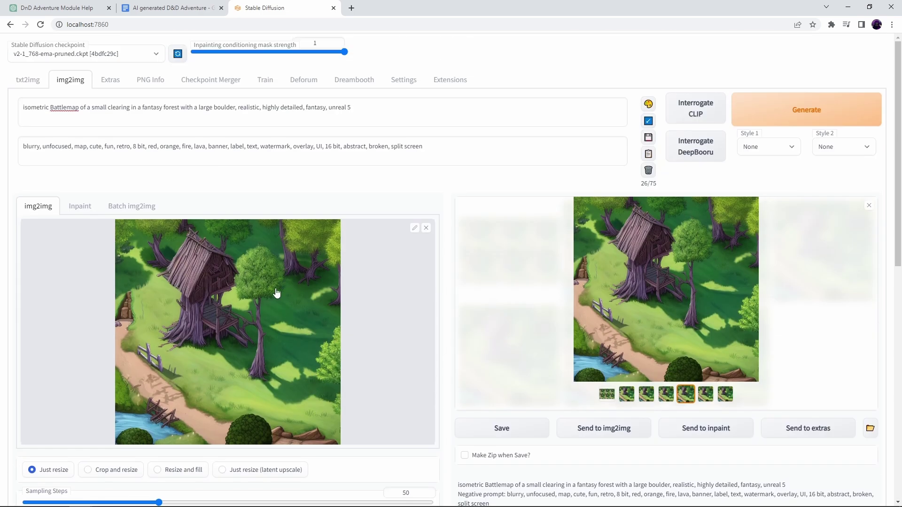
Scroll through the sampling settings to review them before the Outpainting mk2 pass.
{"action": "scroll", "coordinate": [470, 301], "scroll_direction": "down", "scroll_amount": 5}
{"action": "scroll", "coordinate": [395, 278], "scroll_direction": "up", "scroll_amount": 1}
{"action": "scroll", "coordinate": [395, 274], "scroll_direction": "down", "scroll_amount": 1}
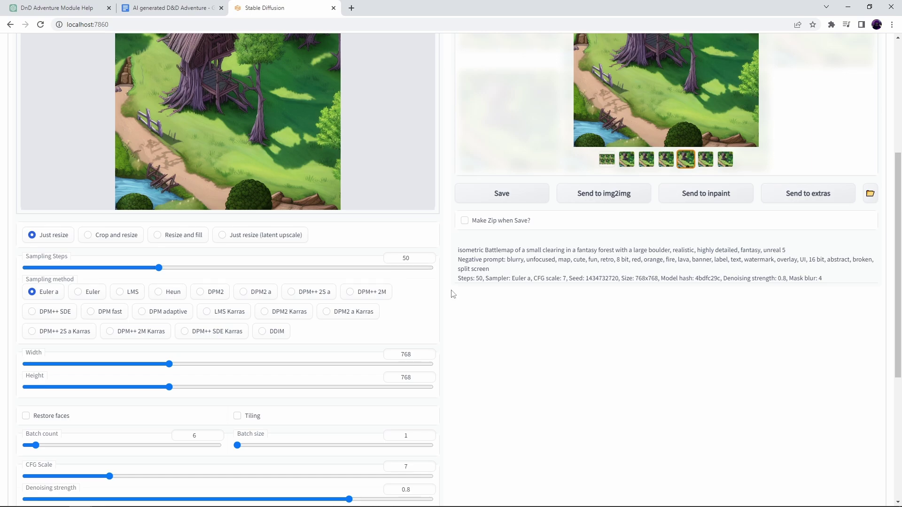
{"action": "scroll", "coordinate": [399, 275], "scroll_direction": "up", "scroll_amount": 3}
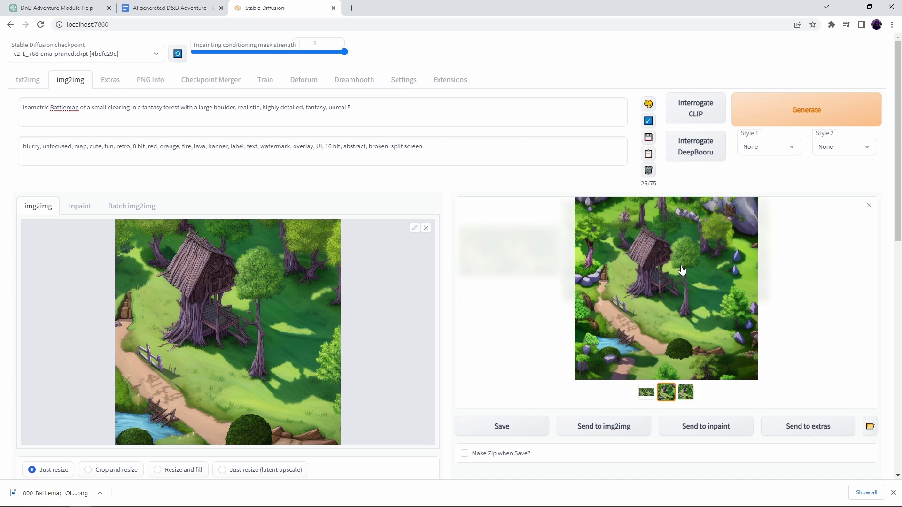
Preview the outpainted map and send it back to img2img as the new input.
{"action": "left_click", "coordinate": [681, 270]}
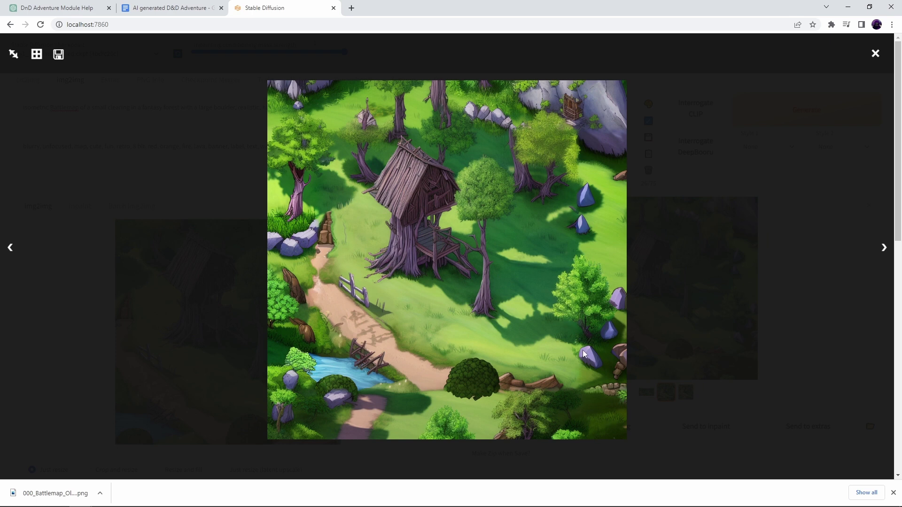
{"action": "left_click", "coordinate": [792, 388]}
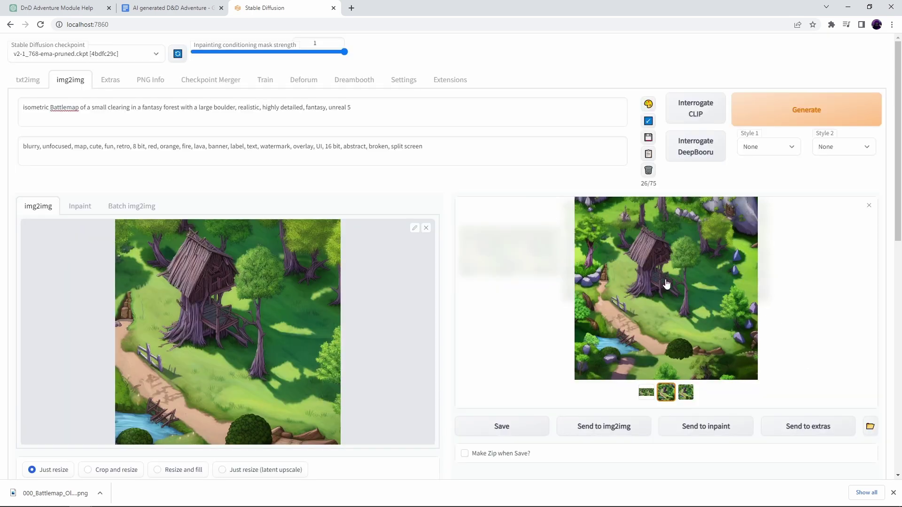
{"action": "left_click", "coordinate": [606, 429]}
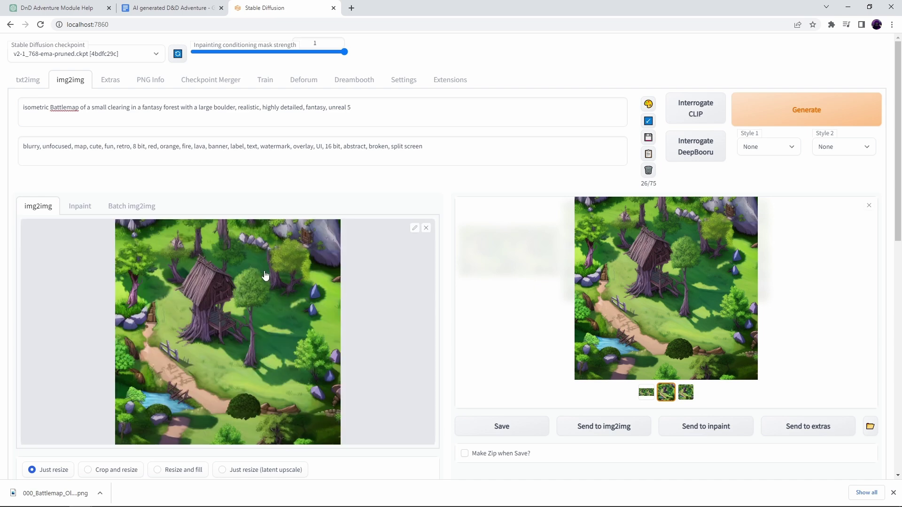
{"action": "left_click", "coordinate": [587, 428]}
Set Script to None and lower the denoising strength to about 0.19.
{"action": "scroll", "coordinate": [263, 282], "scroll_direction": "down", "scroll_amount": 10}
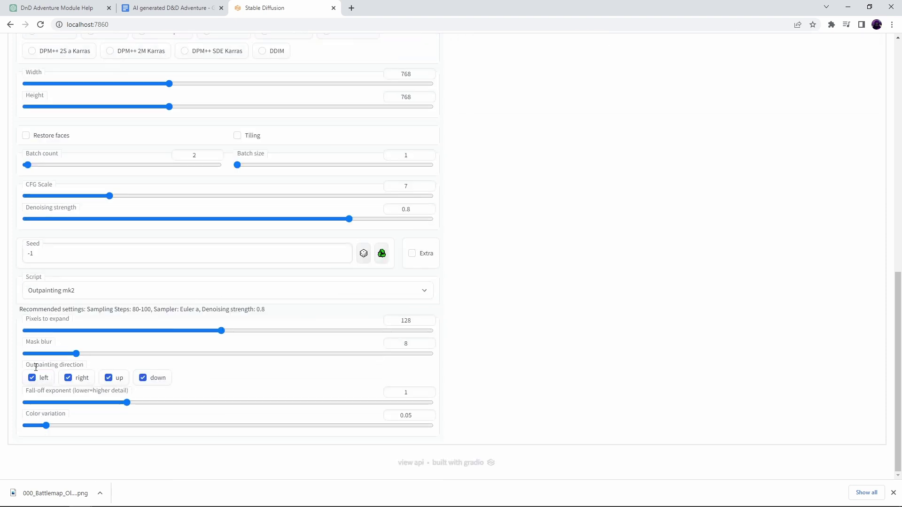
{"action": "left_click", "coordinate": [46, 291]}
{"action": "left_click", "coordinate": [46, 309]}
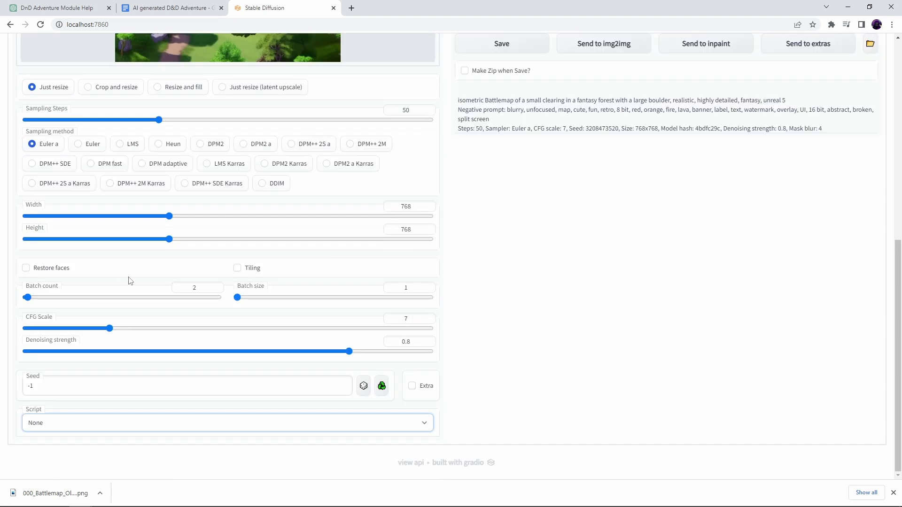
{"action": "left_click_drag", "start_coordinate": [333, 355], "coordinate": [91, 364]}
{"action": "scroll", "coordinate": [323, 366], "scroll_direction": "up", "scroll_amount": 7}
{"action": "scroll", "coordinate": [255, 346], "scroll_direction": "down", "scroll_amount": 6}
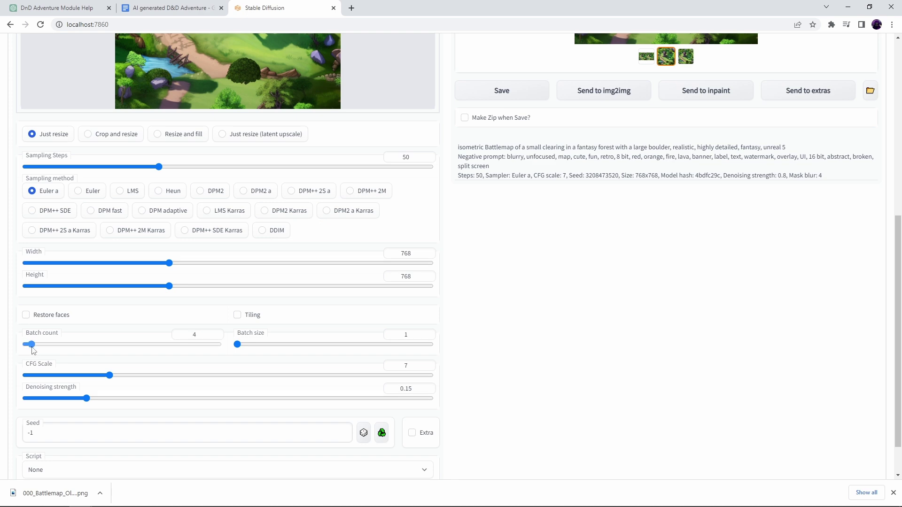
{"action": "scroll", "coordinate": [474, 340], "scroll_direction": "up", "scroll_amount": 7}
{"action": "scroll", "coordinate": [474, 340], "scroll_direction": "down", "scroll_amount": 8}
{"action": "mouse_move", "coordinate": [115, 352]}
{"action": "left_mouse_down"}
{"action": "mouse_move", "coordinate": [92, 353]}
{"action": "mouse_move", "coordinate": [106, 357]}
{"action": "left_mouse_up"}
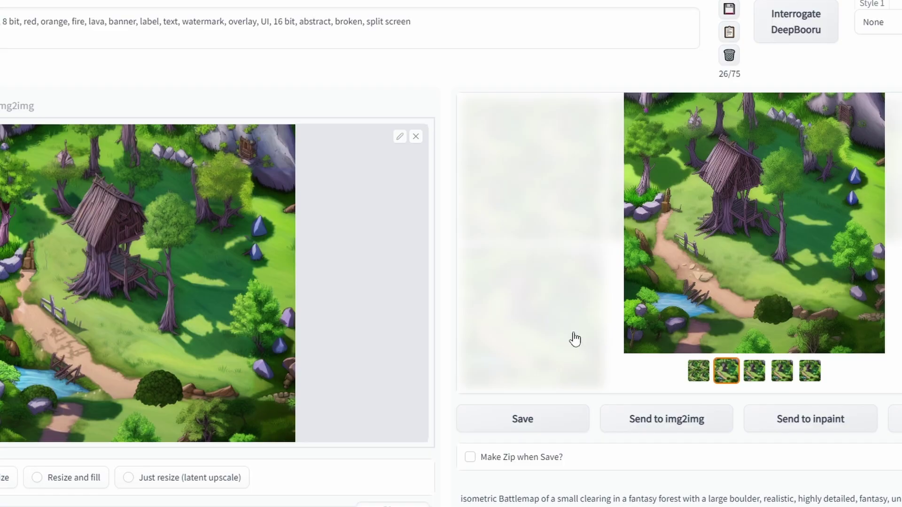
Compare the four cleaned-up map variants full size, then close the viewer.
{"action": "left_click", "coordinate": [588, 108]}
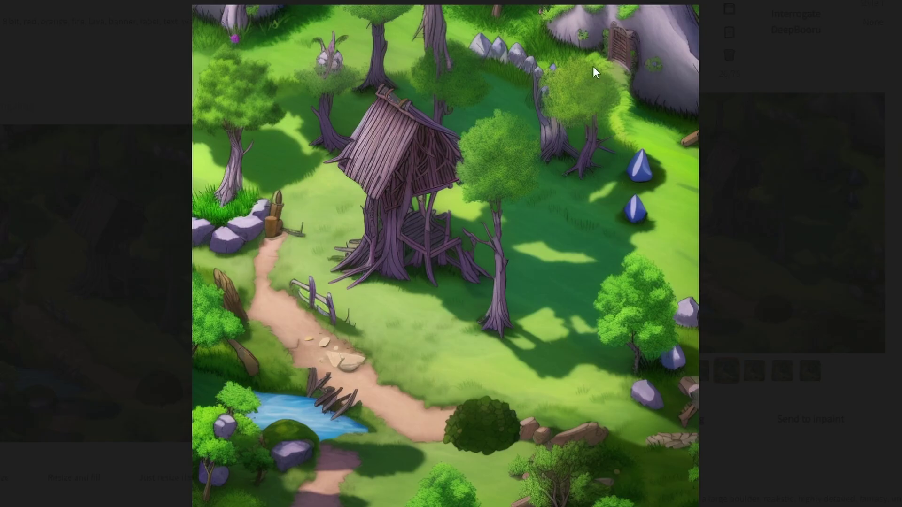
{"action": "key", "text": "Left"}
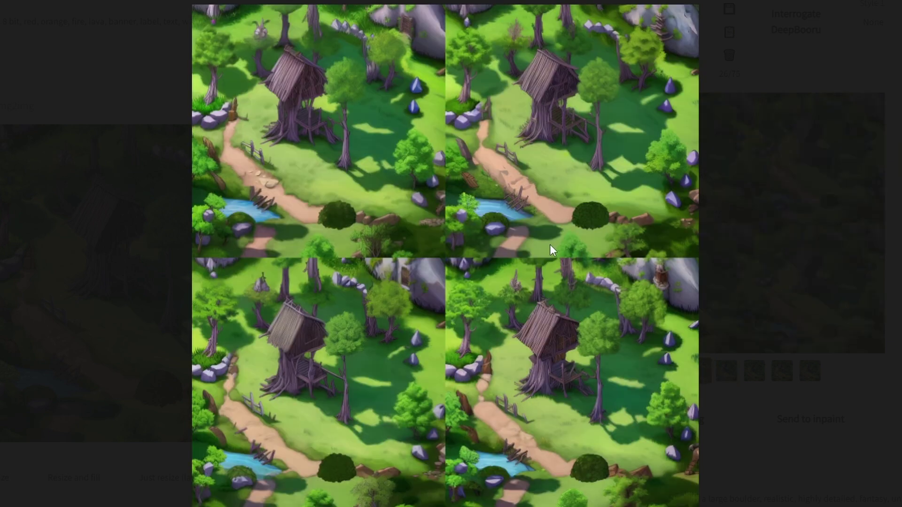
{"action": "key", "text": "Right"}
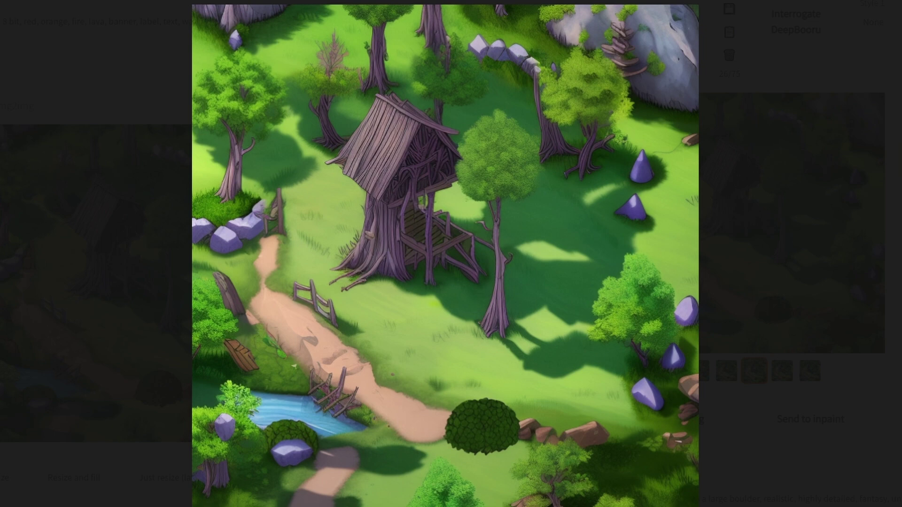
{"action": "key", "text": "Left"}
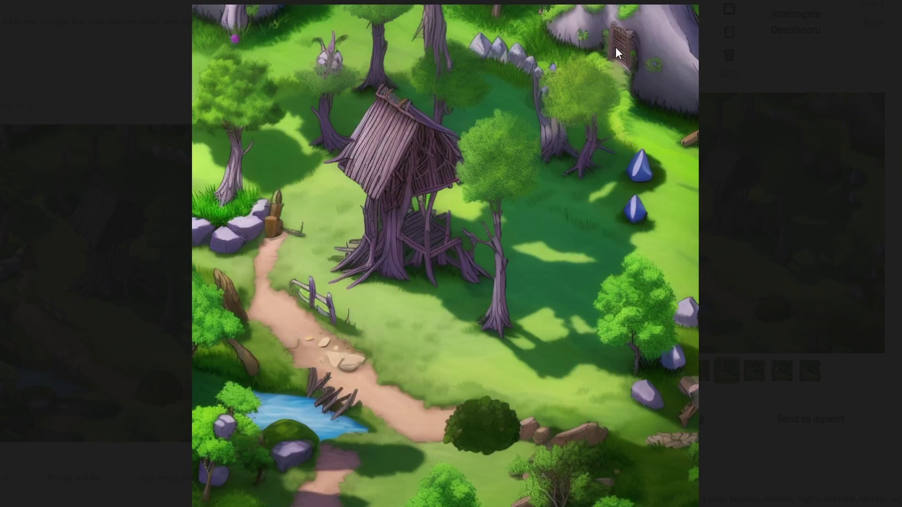
{"action": "key", "text": "Right"}
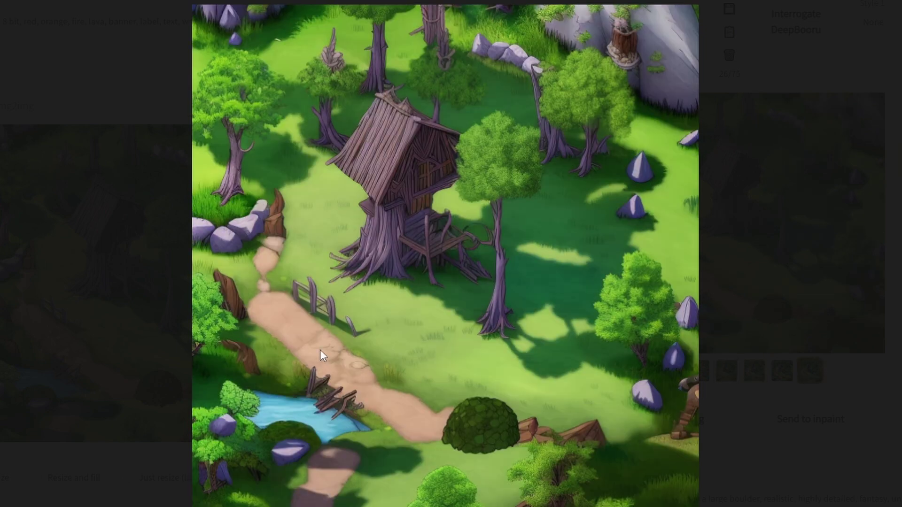
{"action": "left_click", "coordinate": [483, 439]}
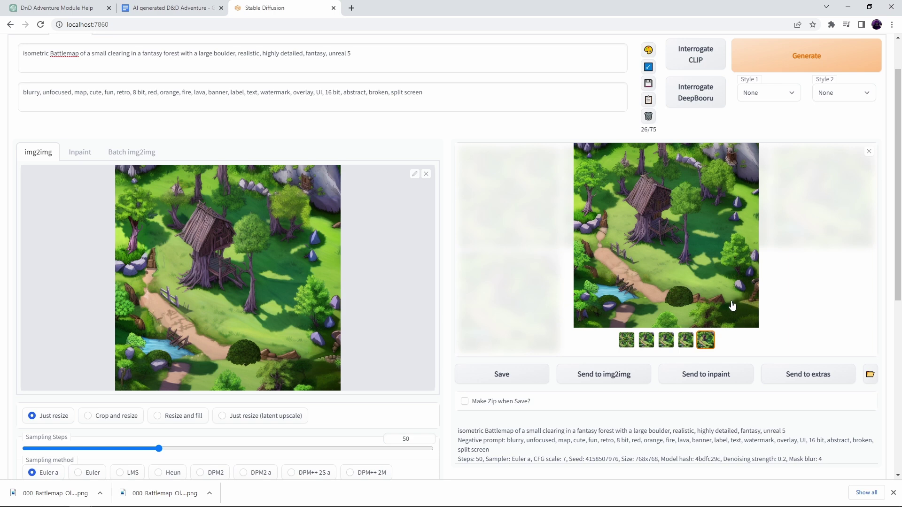
Send the chosen cleaned-up map to Extras as the upscaling source.
{"action": "left_click", "coordinate": [812, 374]}
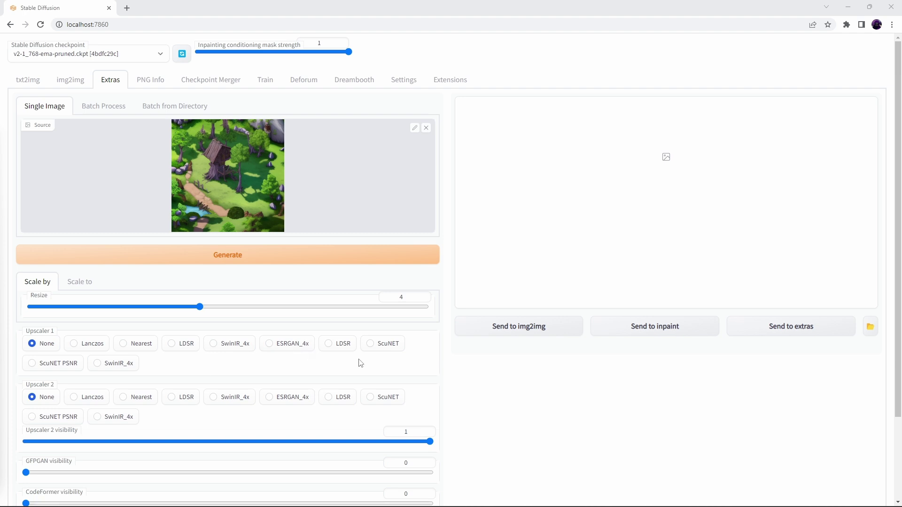
Set both upscalers to ESRGAN_4x, with Upscaler 2 visibility at 0.
{"action": "left_click", "coordinate": [275, 344]}
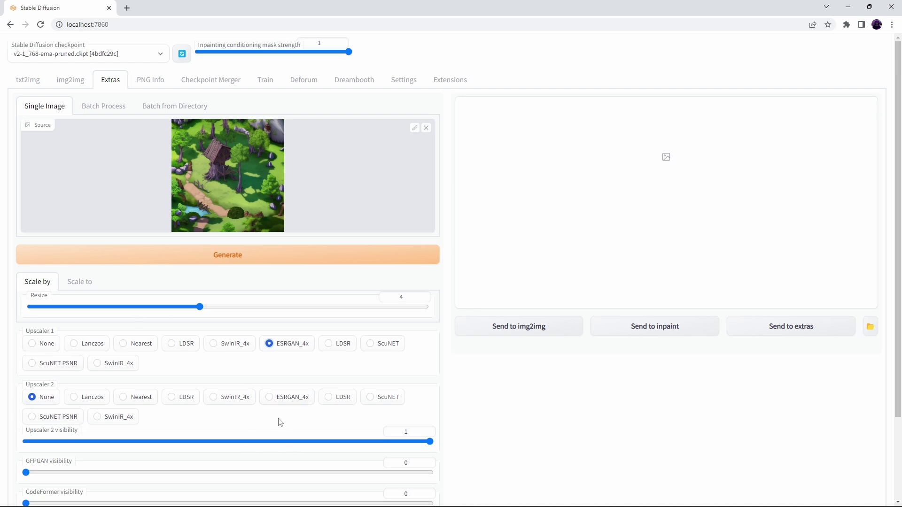
{"action": "left_click", "coordinate": [270, 398]}
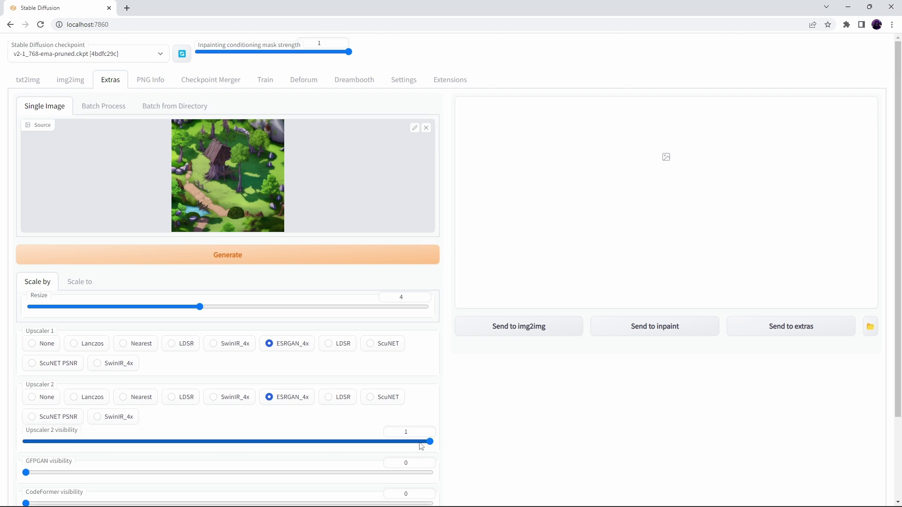
{"action": "left_click_drag", "start_coordinate": [430, 442], "coordinate": [21, 444]}
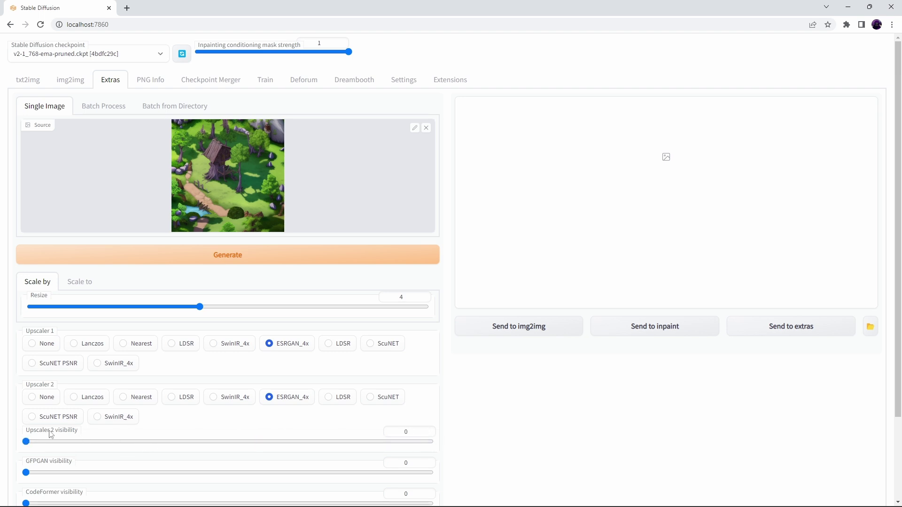